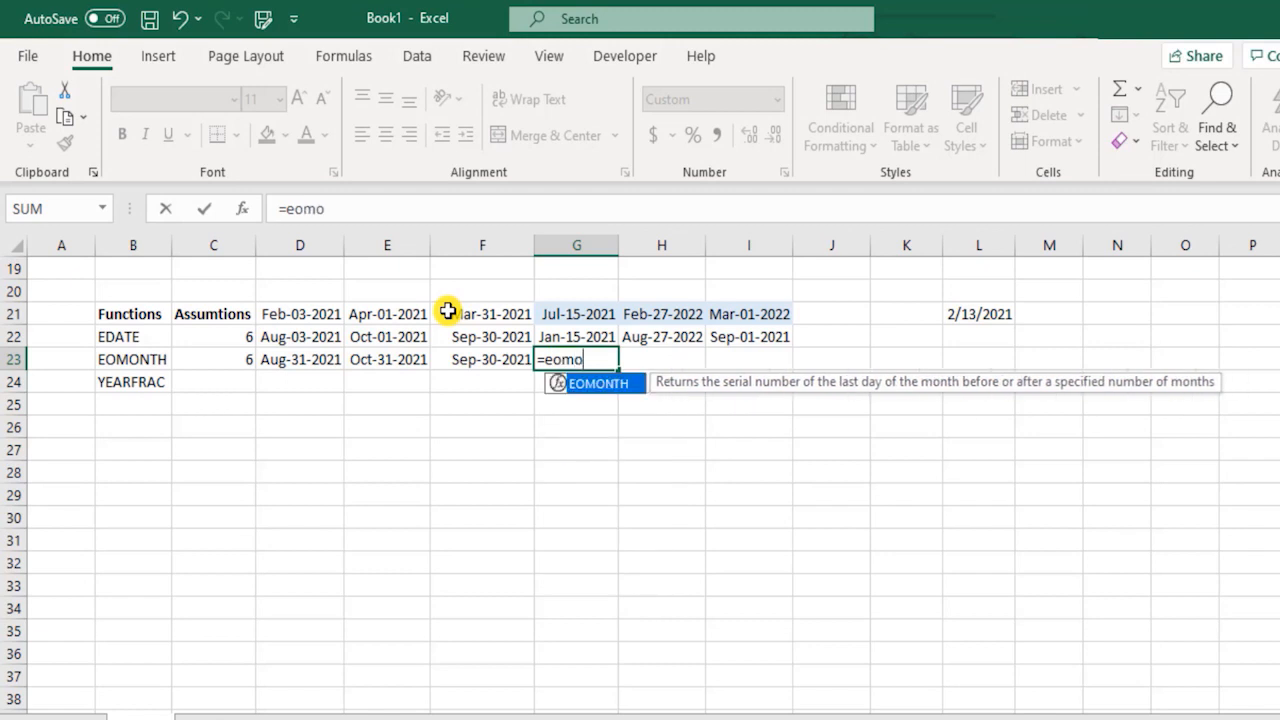
Complete the EOMONTH formula in G23 as =EOMONTH(G21,-C23).
key("Up")
key("Up")
type(",")
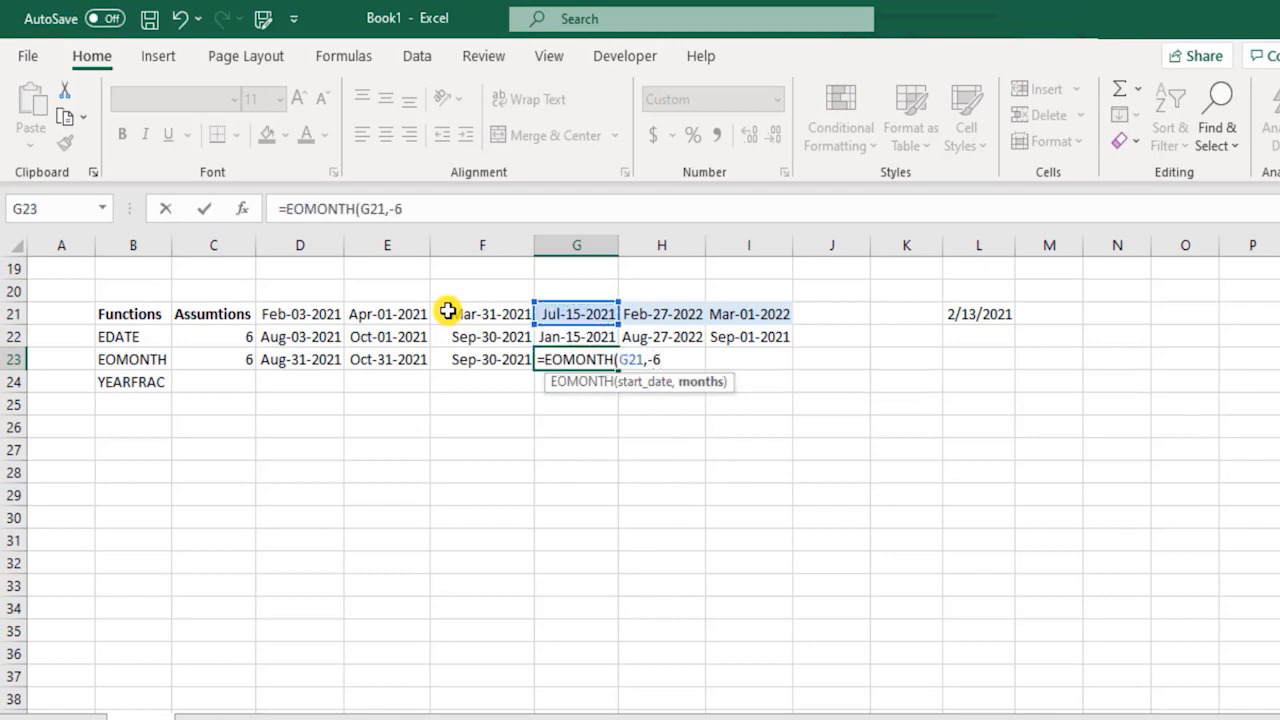
left_click(200, 358)
type(")")
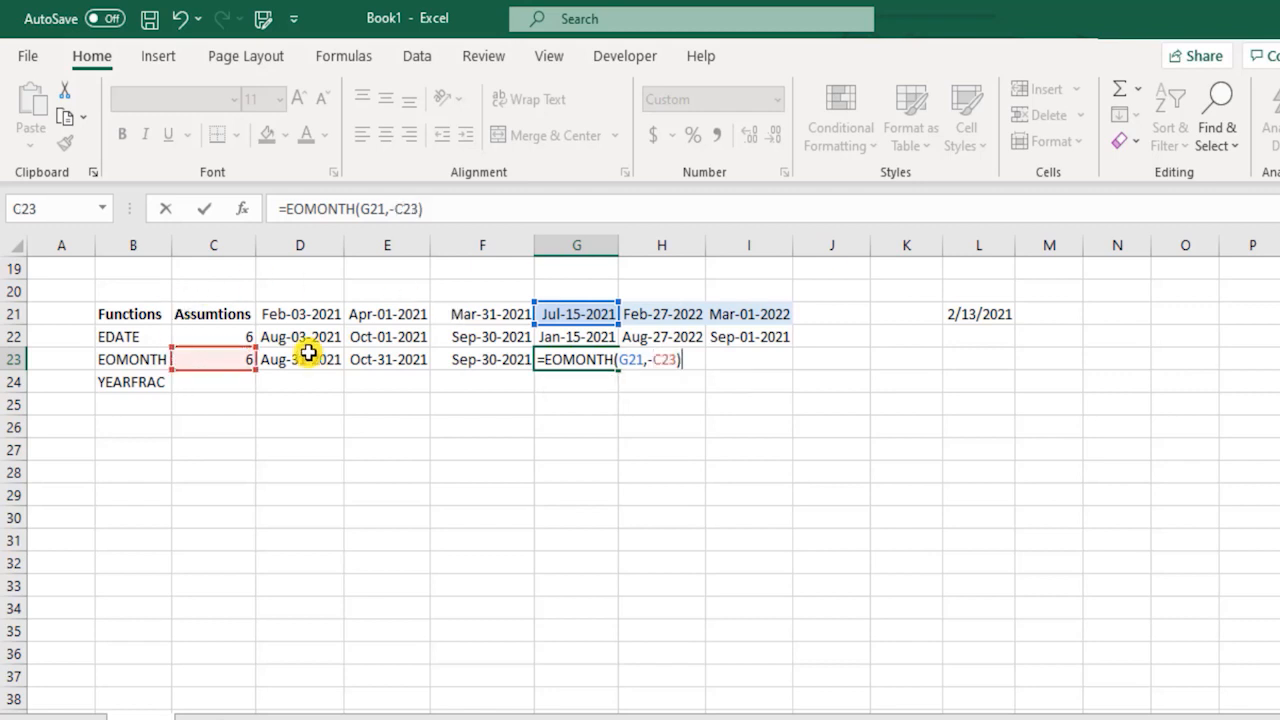
key("Return")
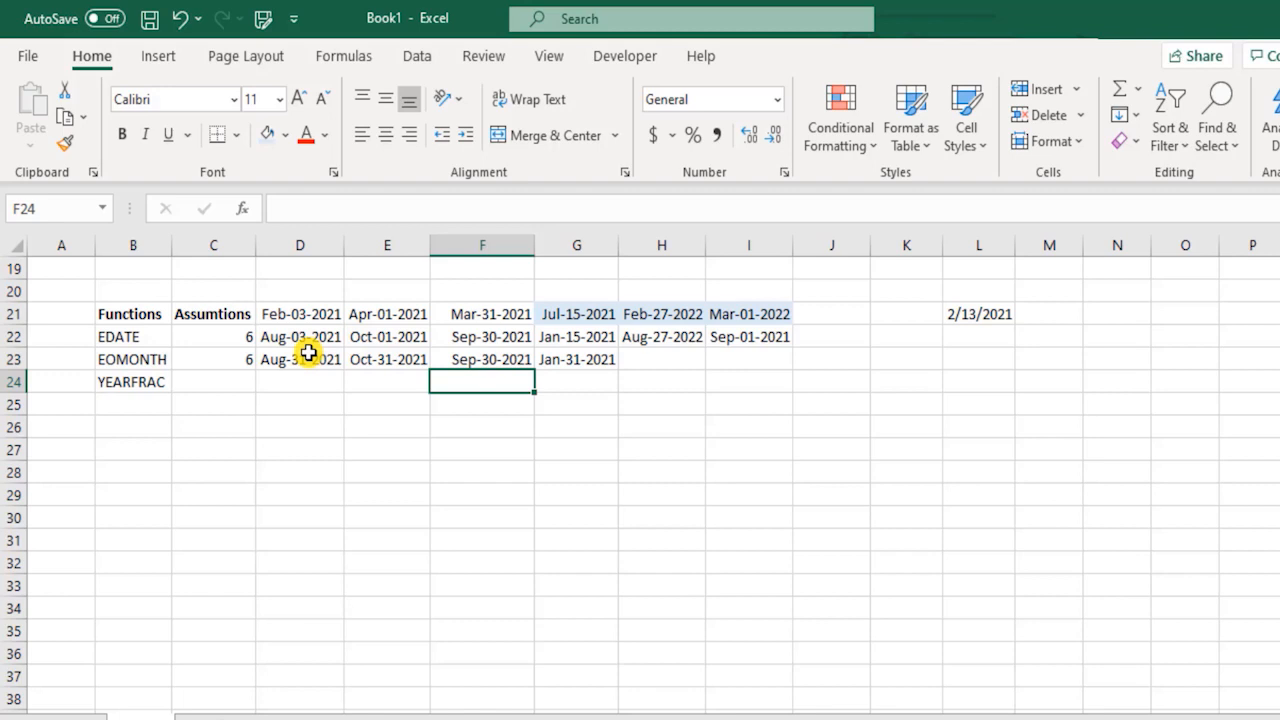
Enter the formula =EOMONTH(H21,-C23) in H23 to get the month end for the Feb-27-2022 date.
key("Up")
key("Right")
key("Right")
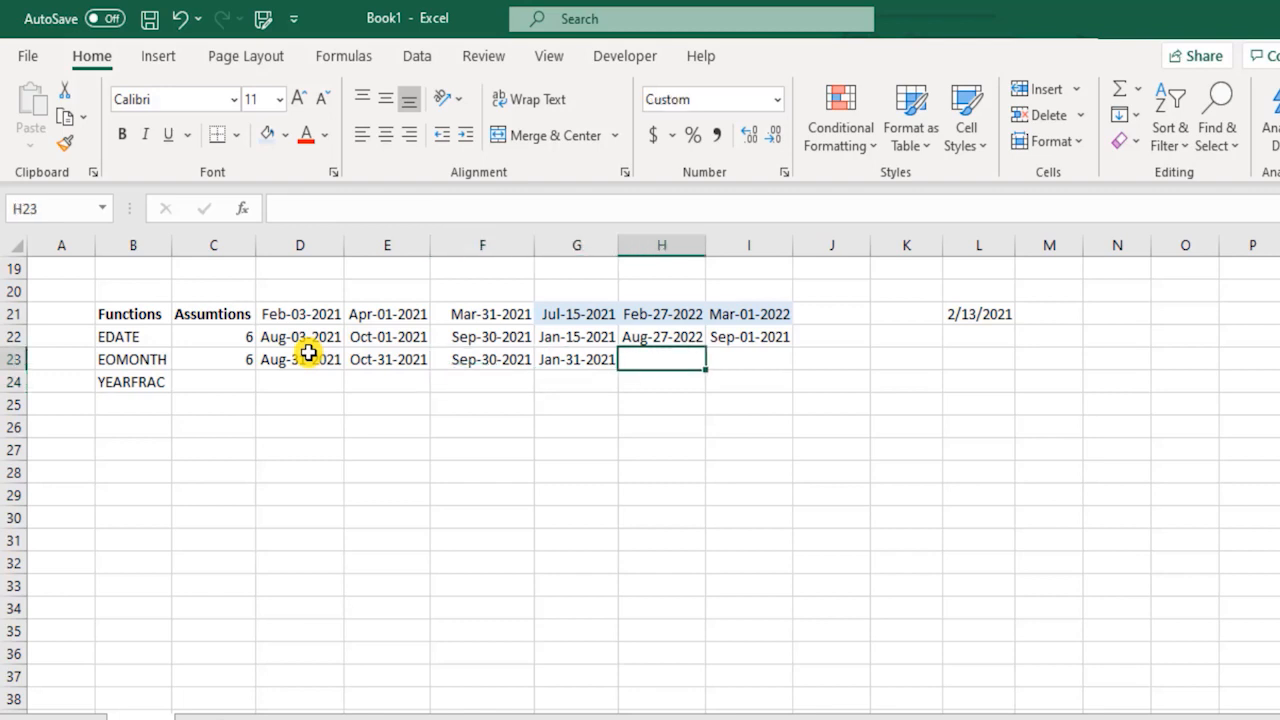
type("=eomo")
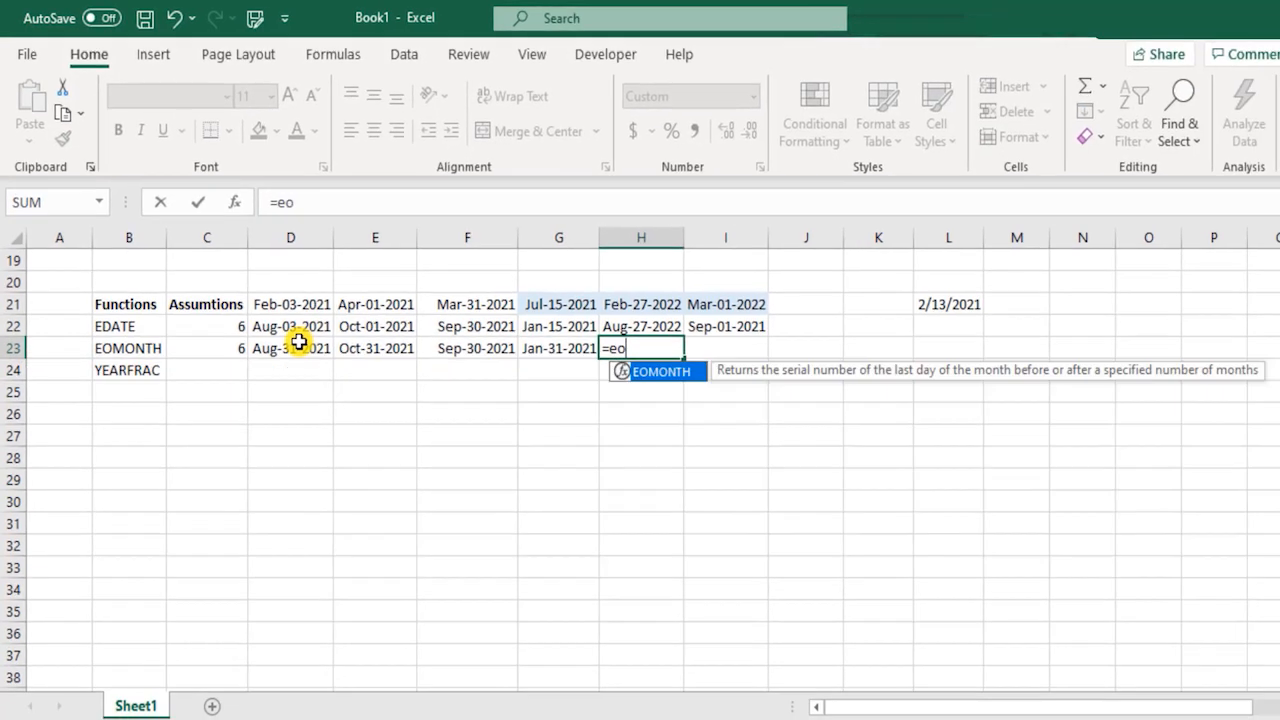
key("Tab")
key("Up")
key("Up")
type(",")
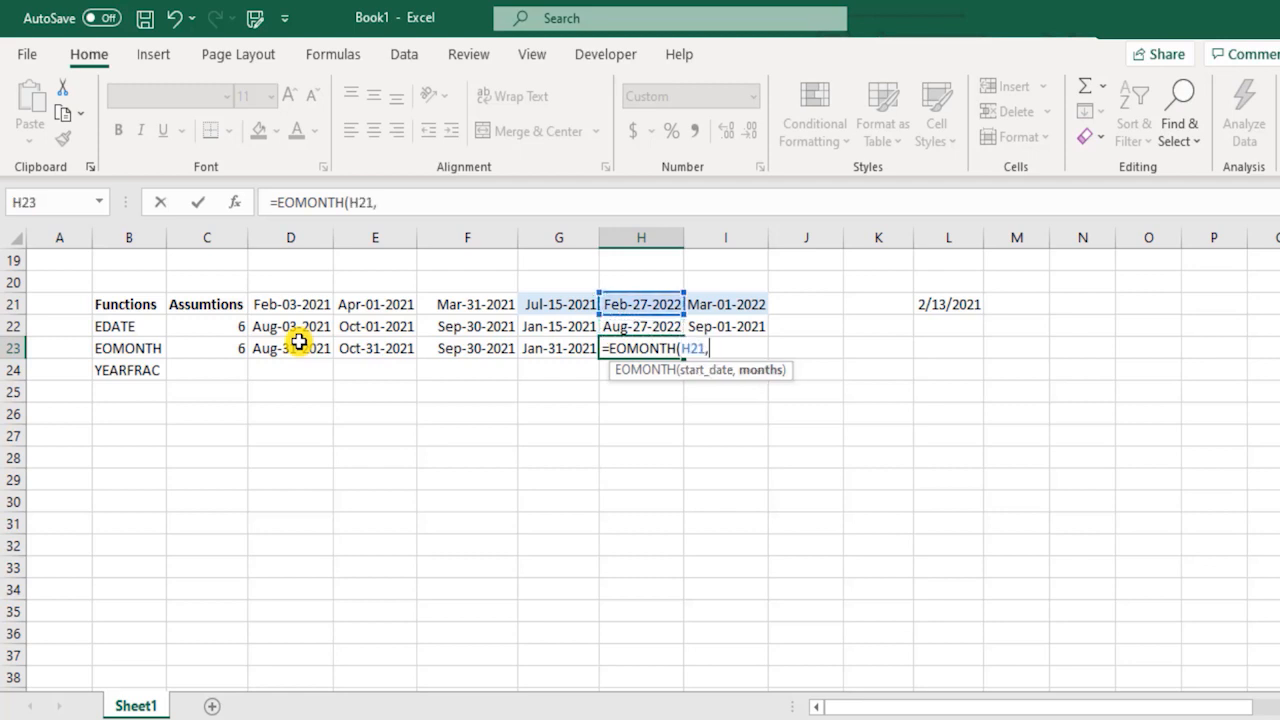
left_click(220, 345)
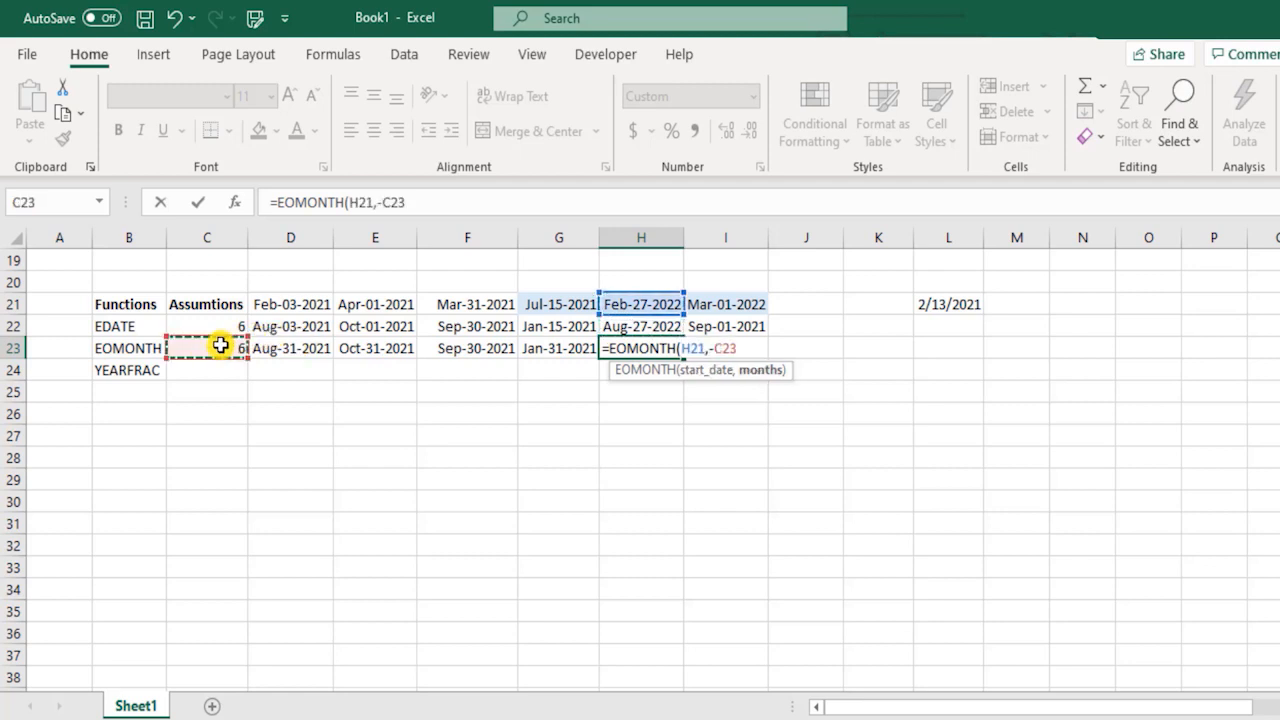
key("Return")
Enter the formula =EOMONTH(I21,-C23) in I23 to get the month end for the Mar-01-2022 date.
key("Up")
key("Right")
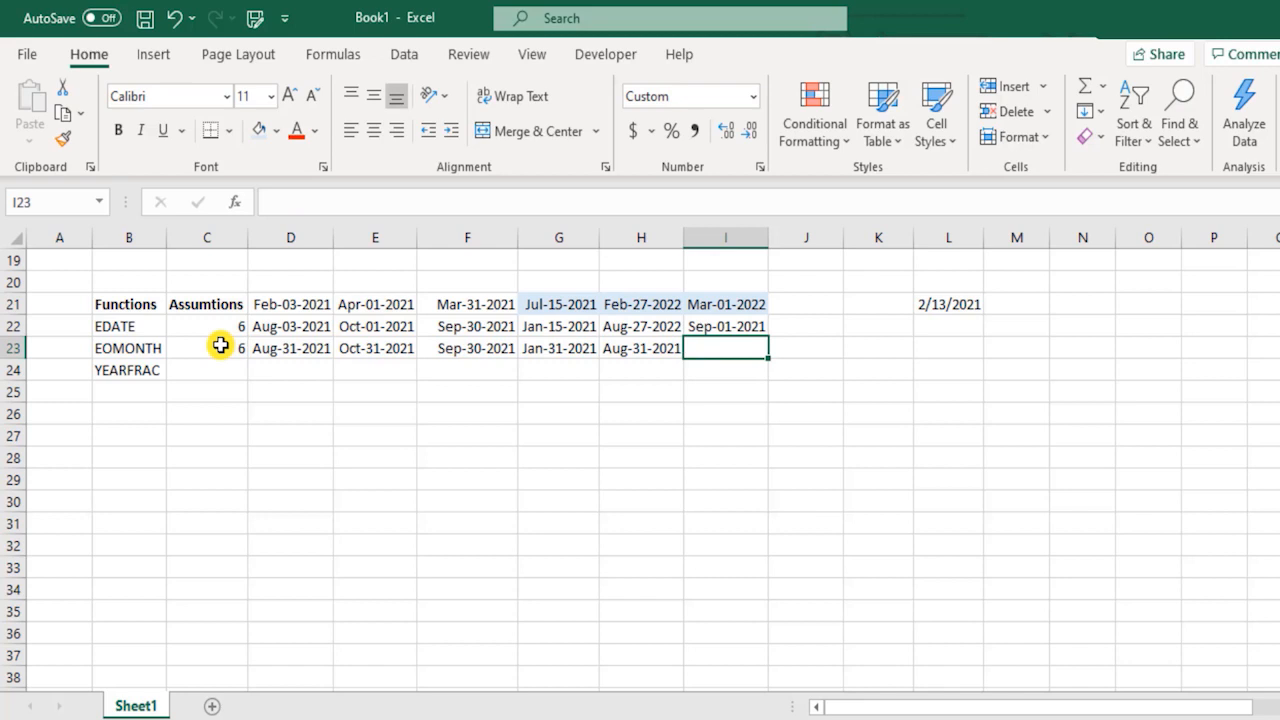
type("=eomo")
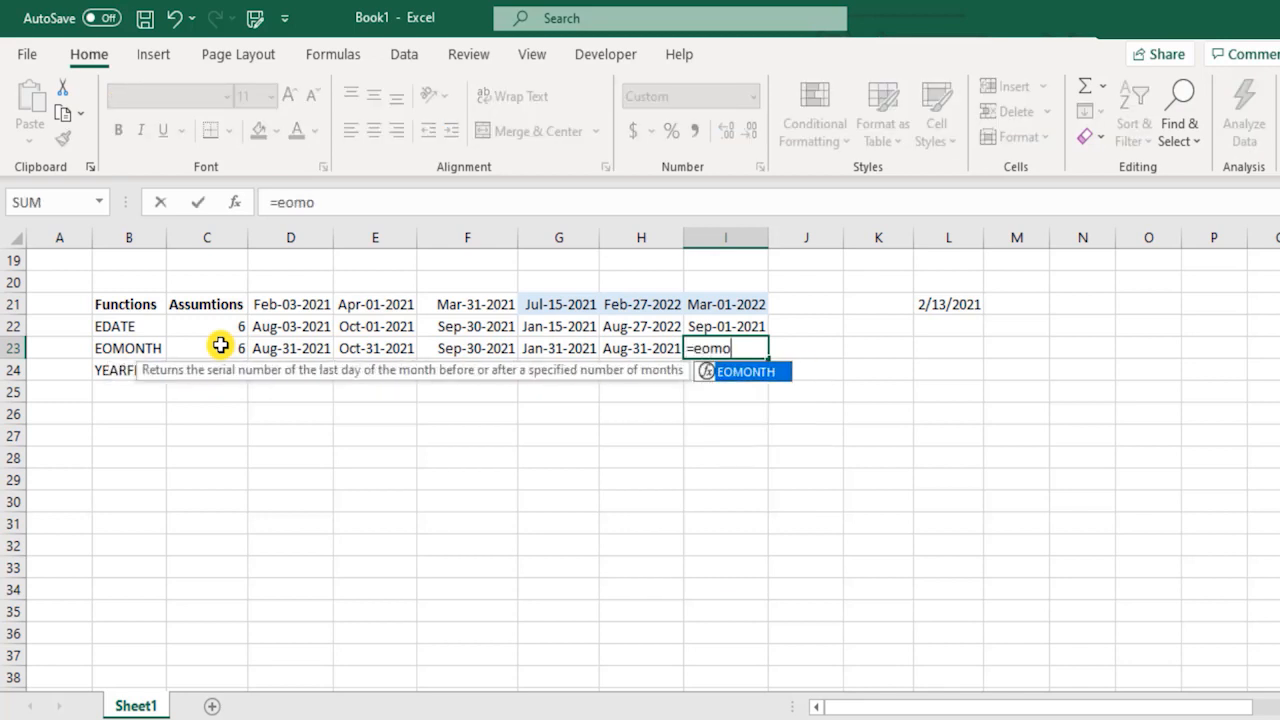
key("Tab")
key("Up")
key("Up")
type(",")
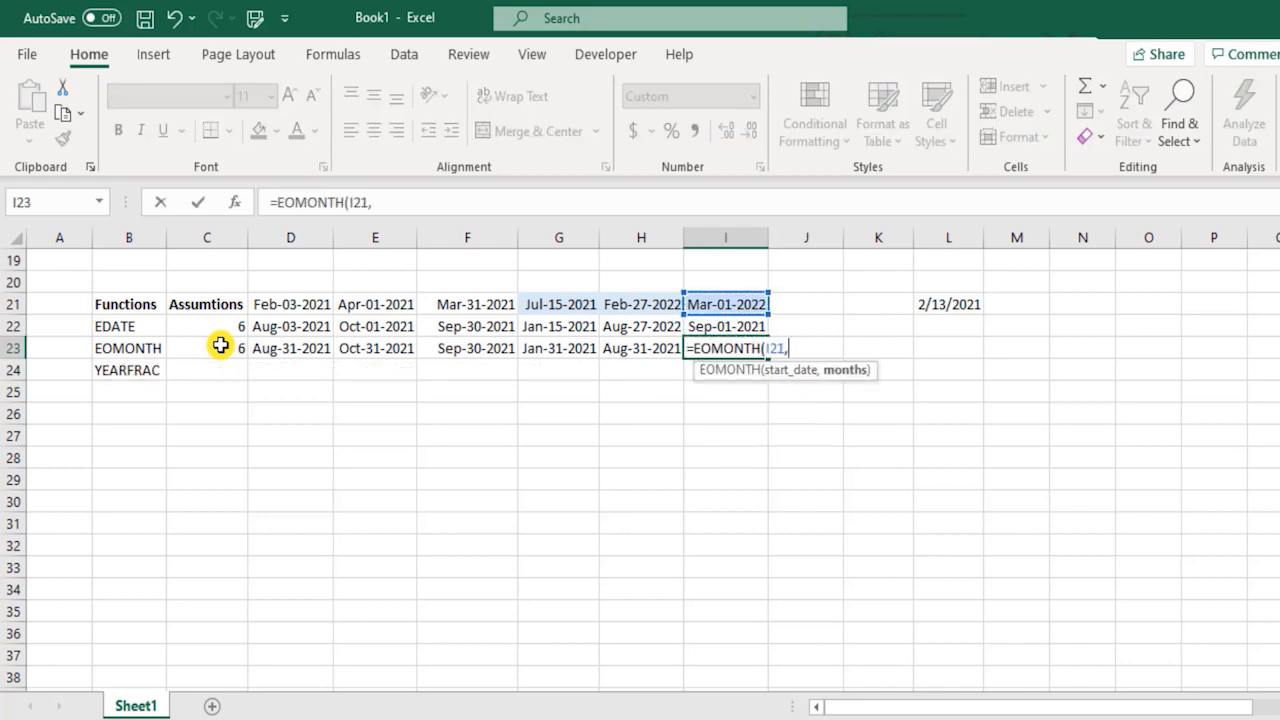
type("-")
left_click(219, 345)
type(")")
key("Return")
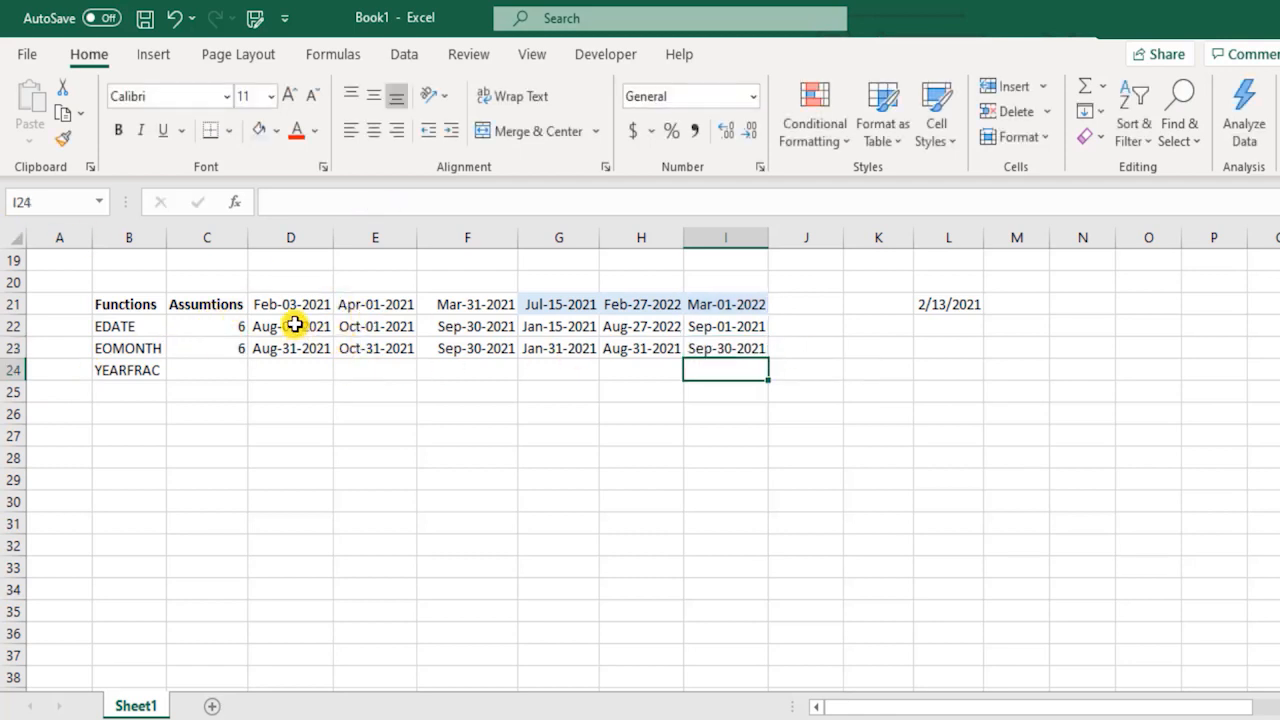
Review the EDATE results in D22:I22 against the starting dates in row 21 and the EOMONTH row.
left_click_drag(291, 326, 749, 327)
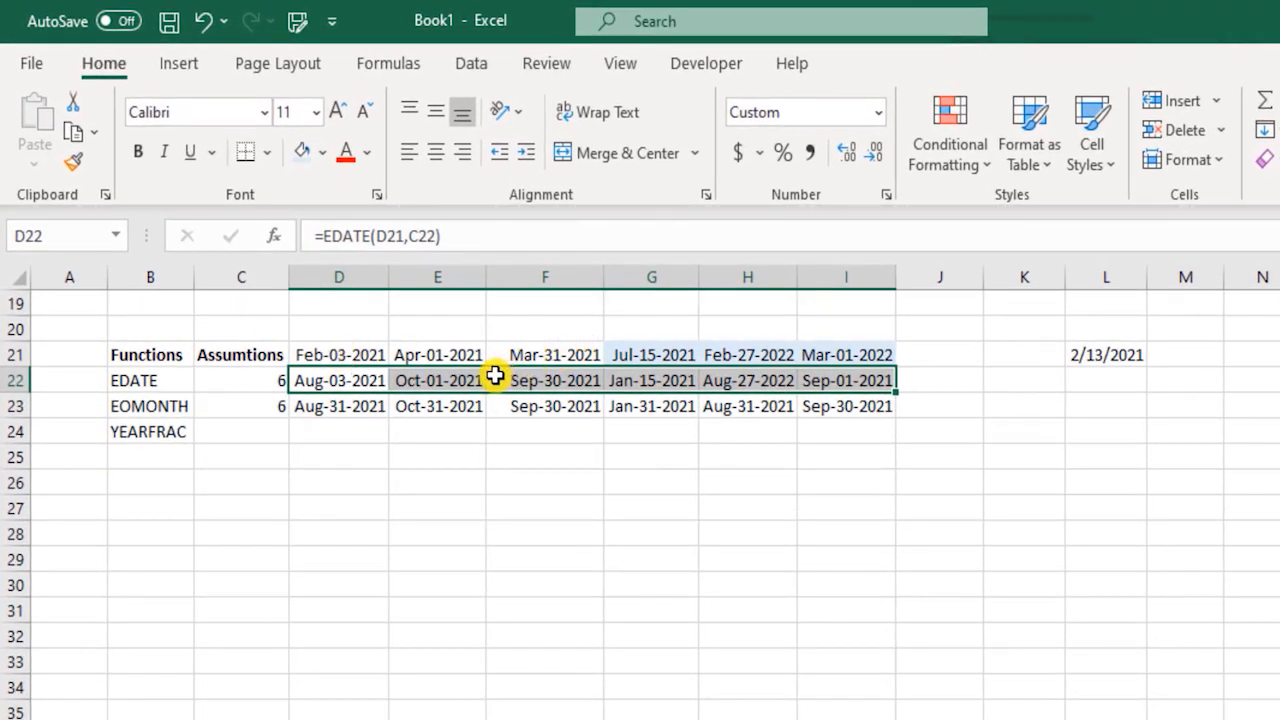
left_click(345, 352)
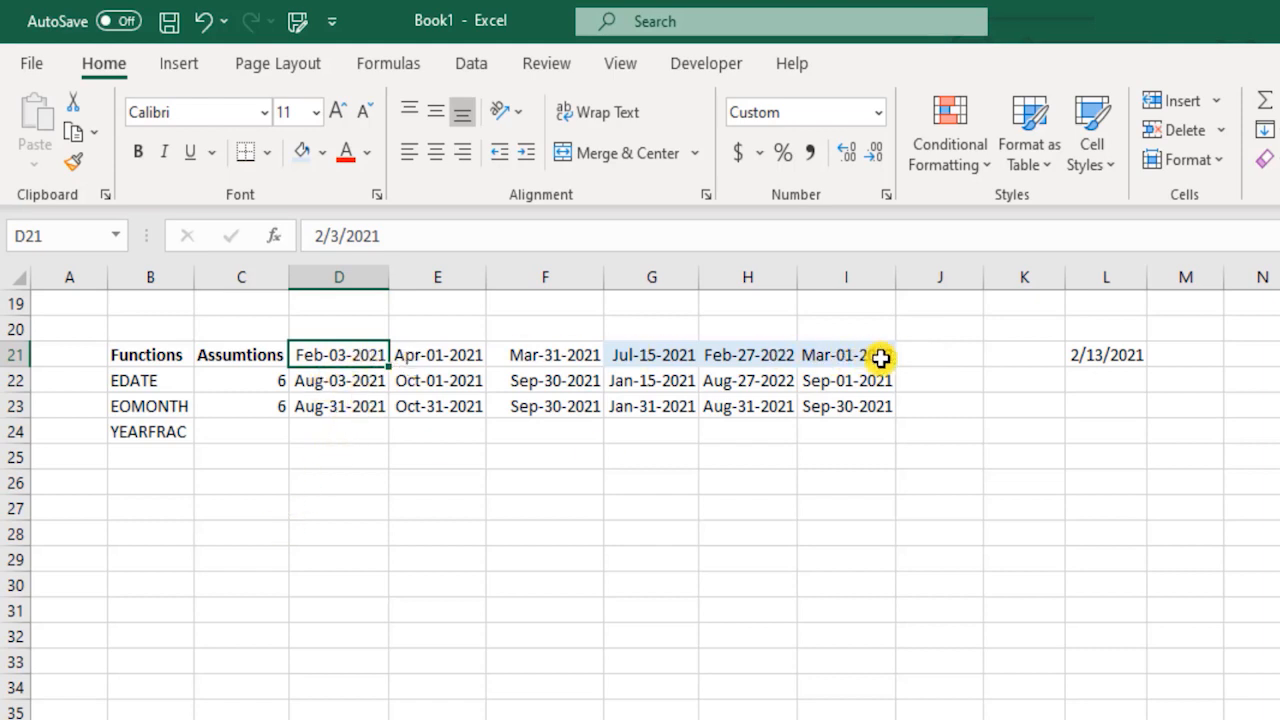
left_click_drag(320, 386, 822, 375)
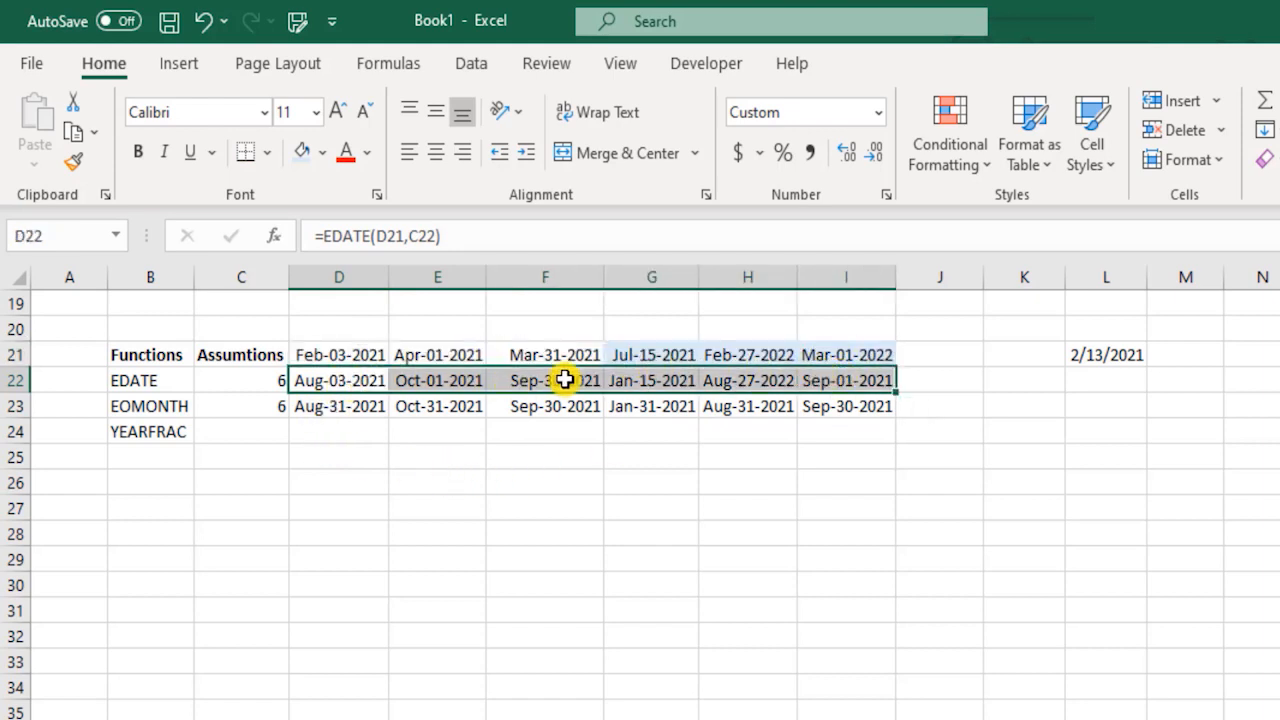
left_click(172, 407)
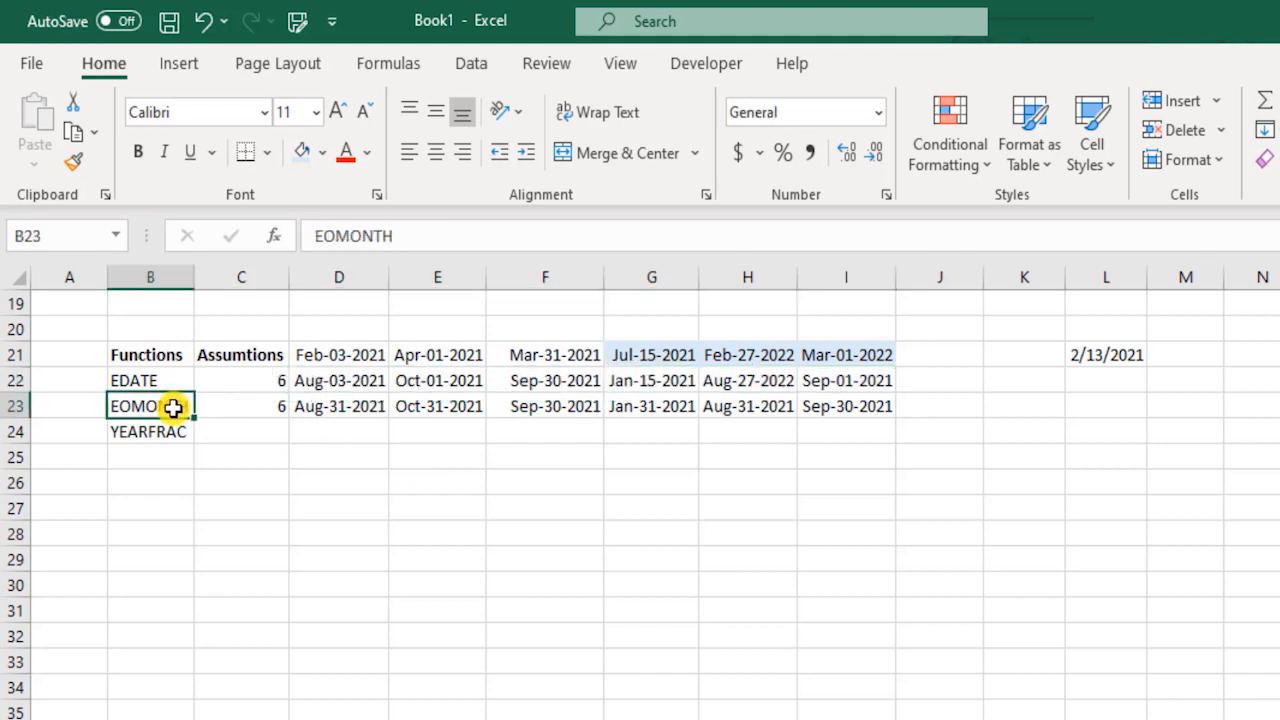
left_click(256, 433)
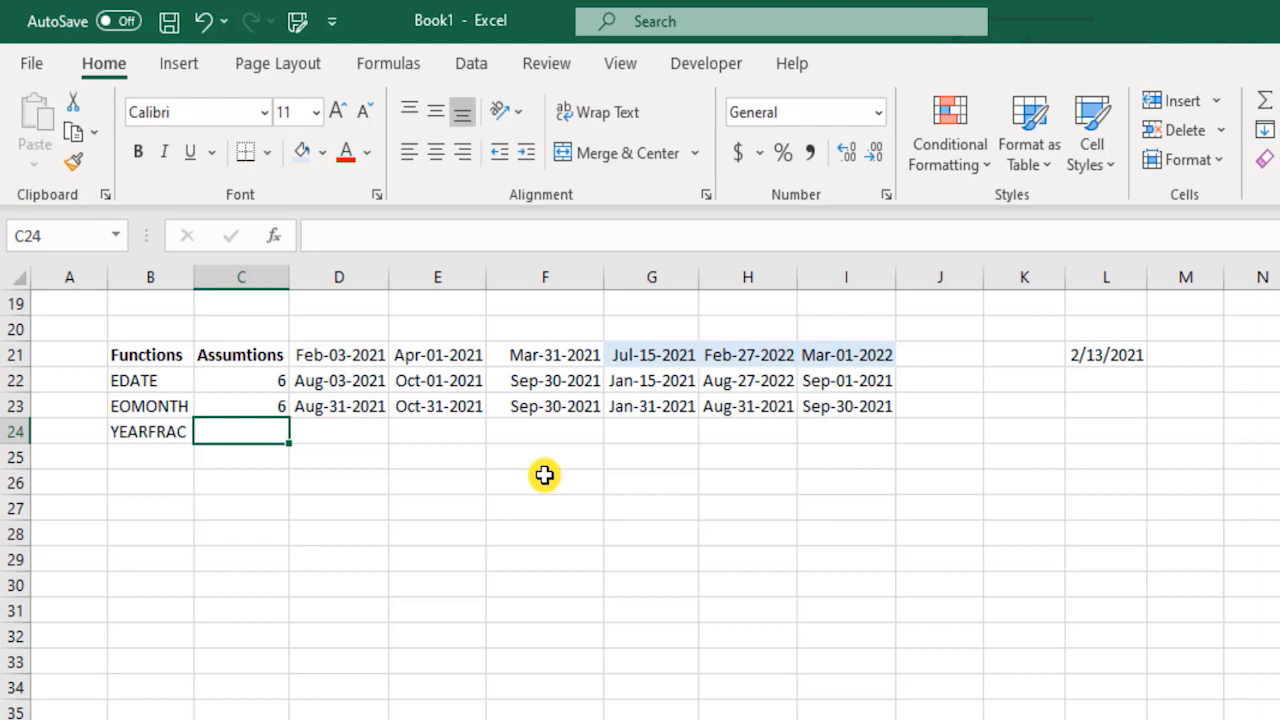
key("Up")
key("Down")
key("Right")
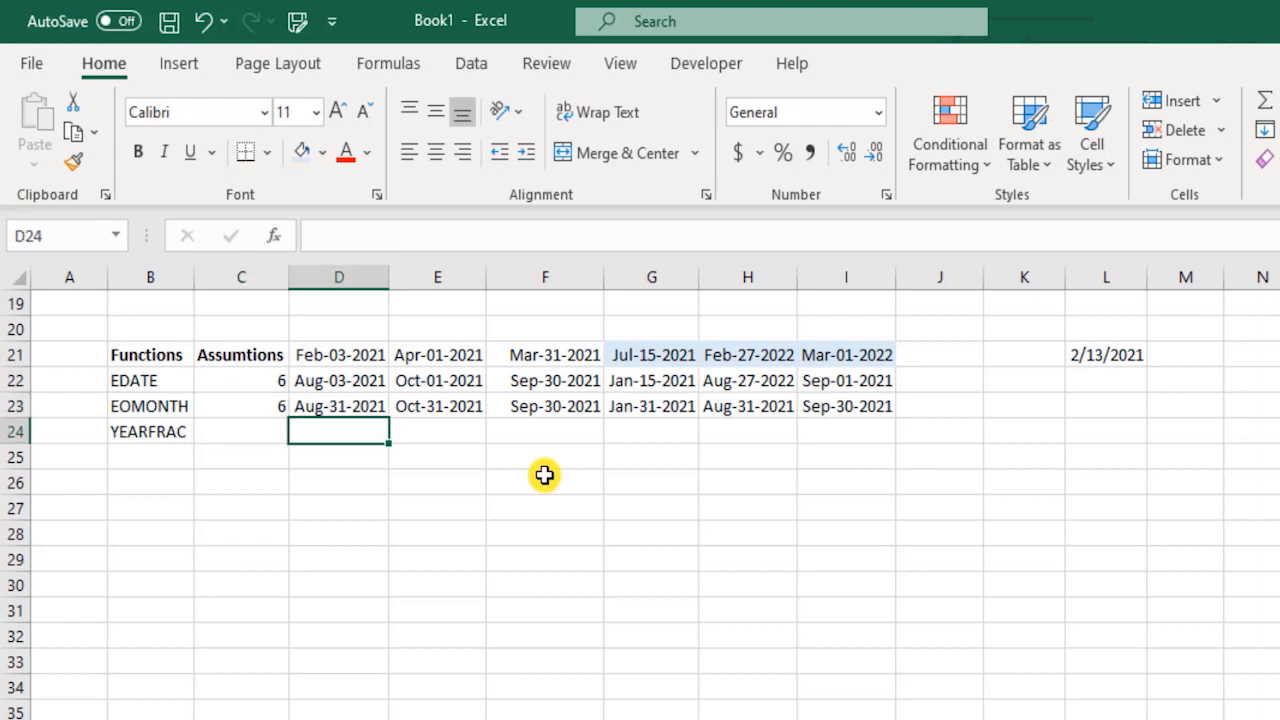
type("Sep")
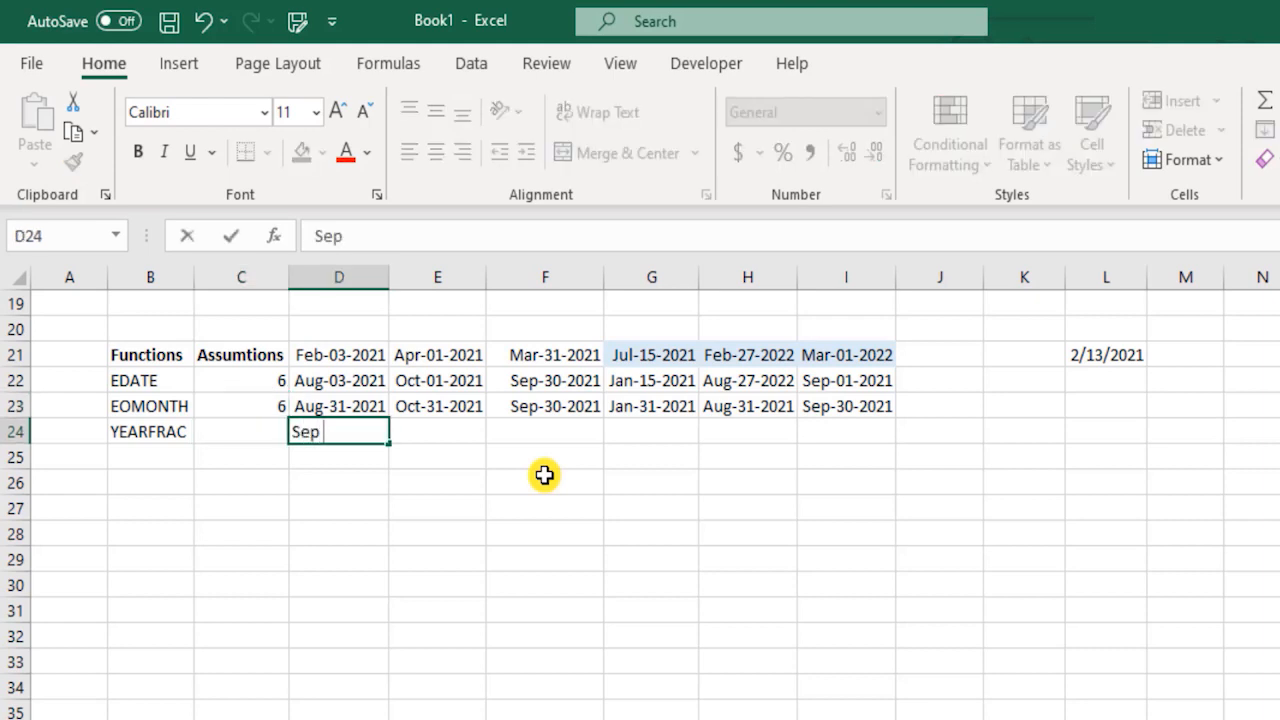
type(" 28 20")
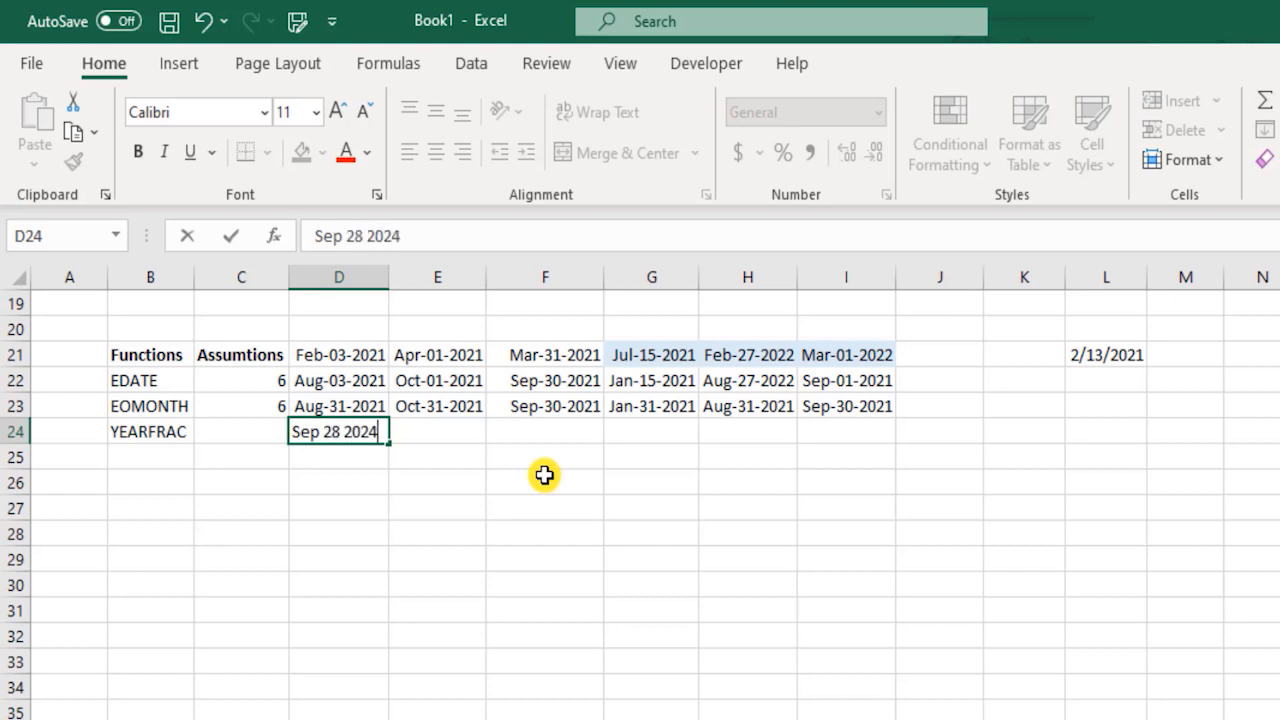
type("24")
key("Return")
key("Up")
key("F2")
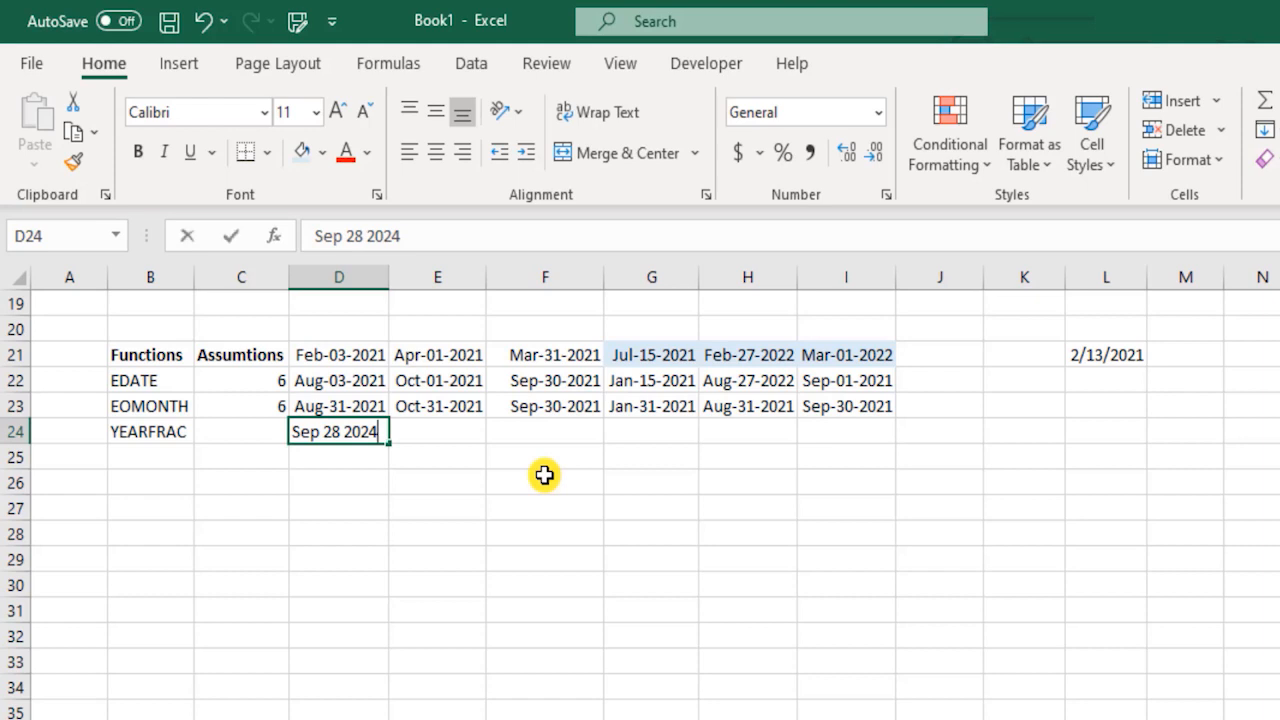
key("Left")
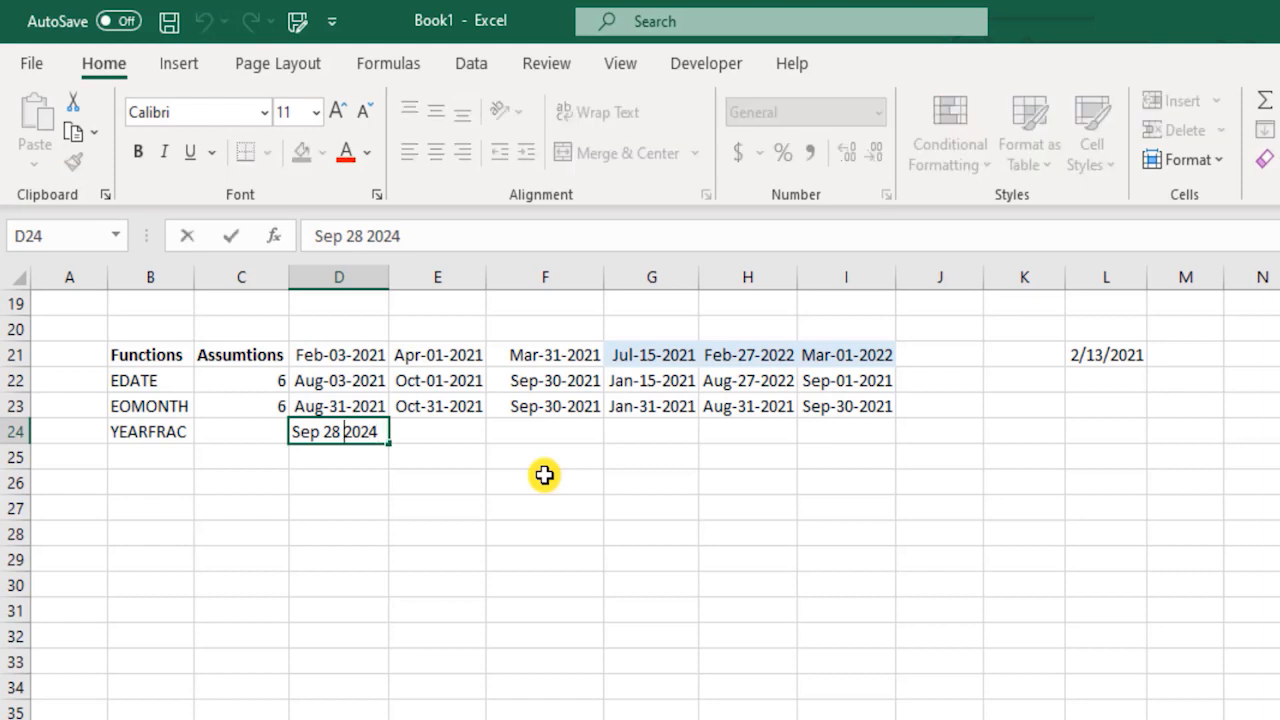
key("Escape")
key("ctrl+z")
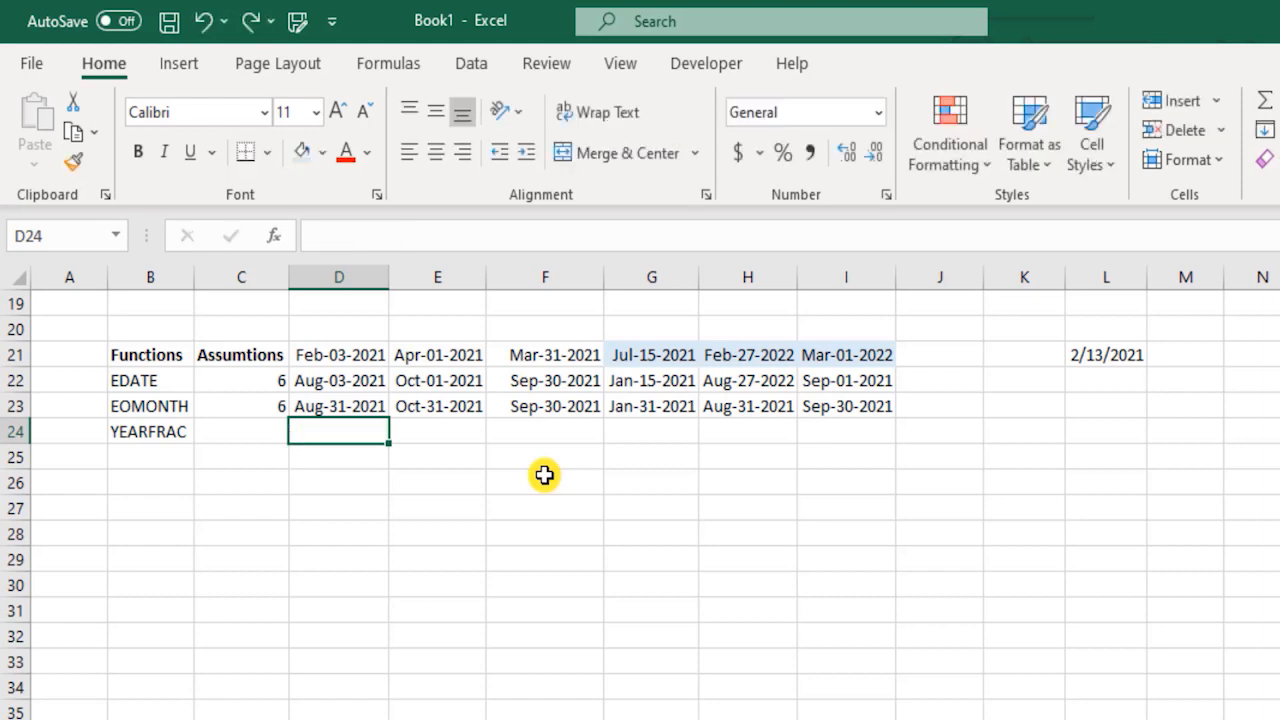
Enter the date 9/28/2024 in C24 as the YEARFRAC assumption.
key("Left")
type("9/28/202")
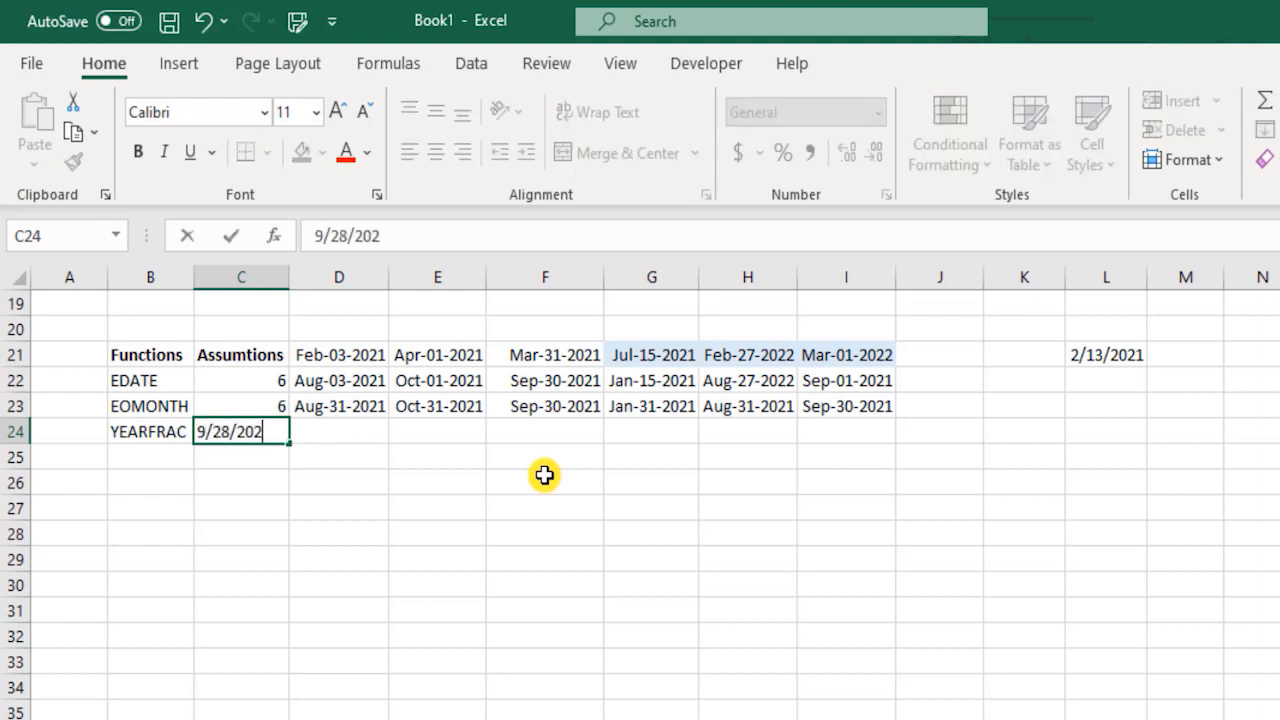
type("4")
key("Return")
key("Up")
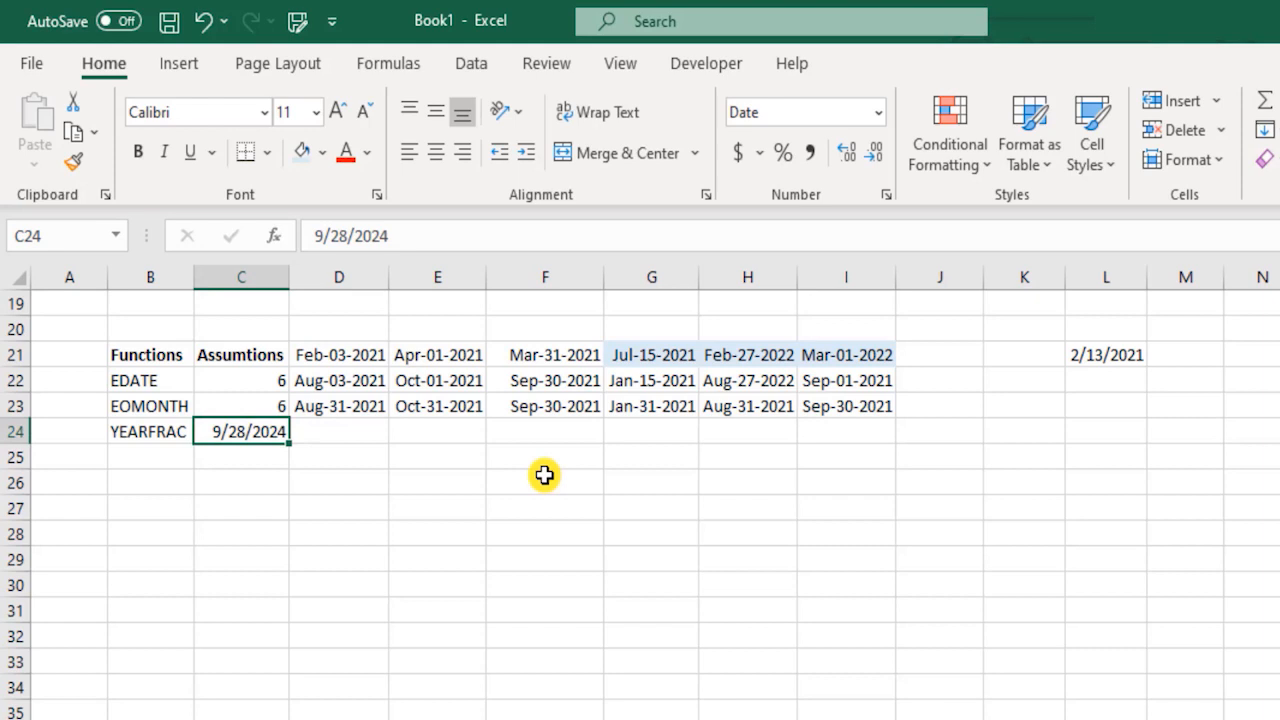
Try the two-decimal number format on C24, undo it, and apply the day-month-year date format instead.
key("Right")
key("Left")
key("ctrl+shift+1")
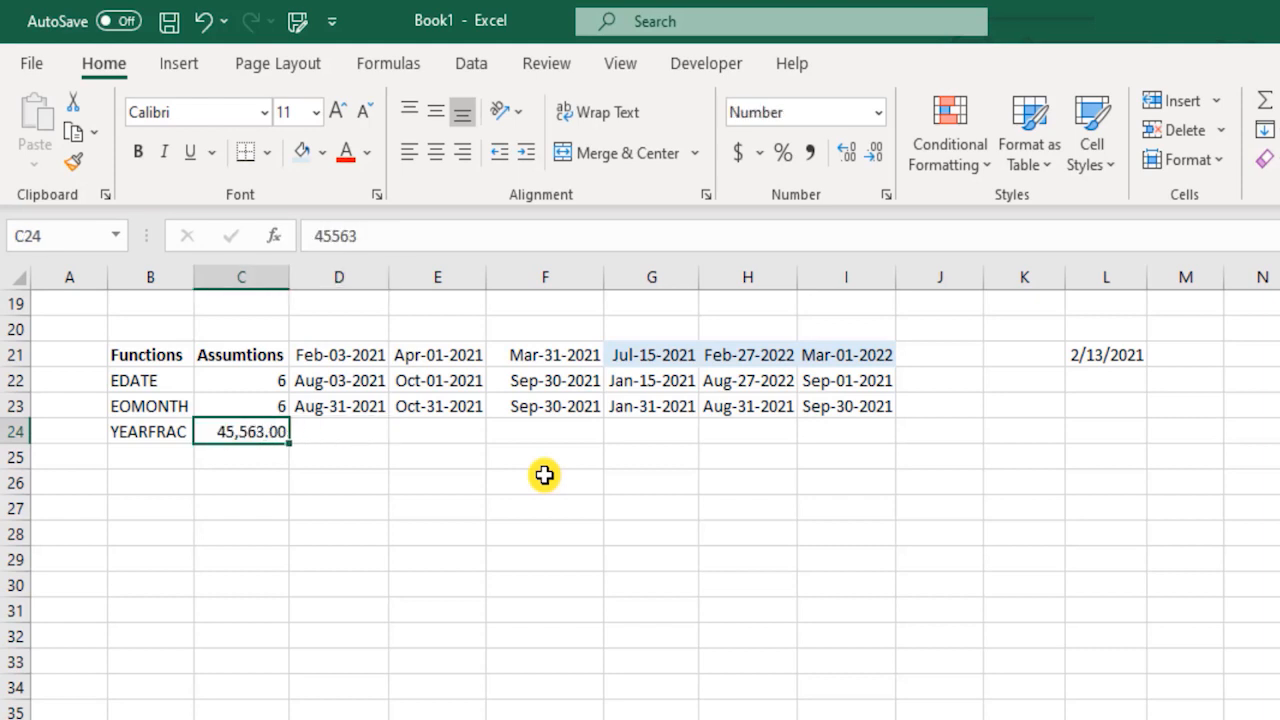
key("ctrl+z")
key("ctrl+shift+3")
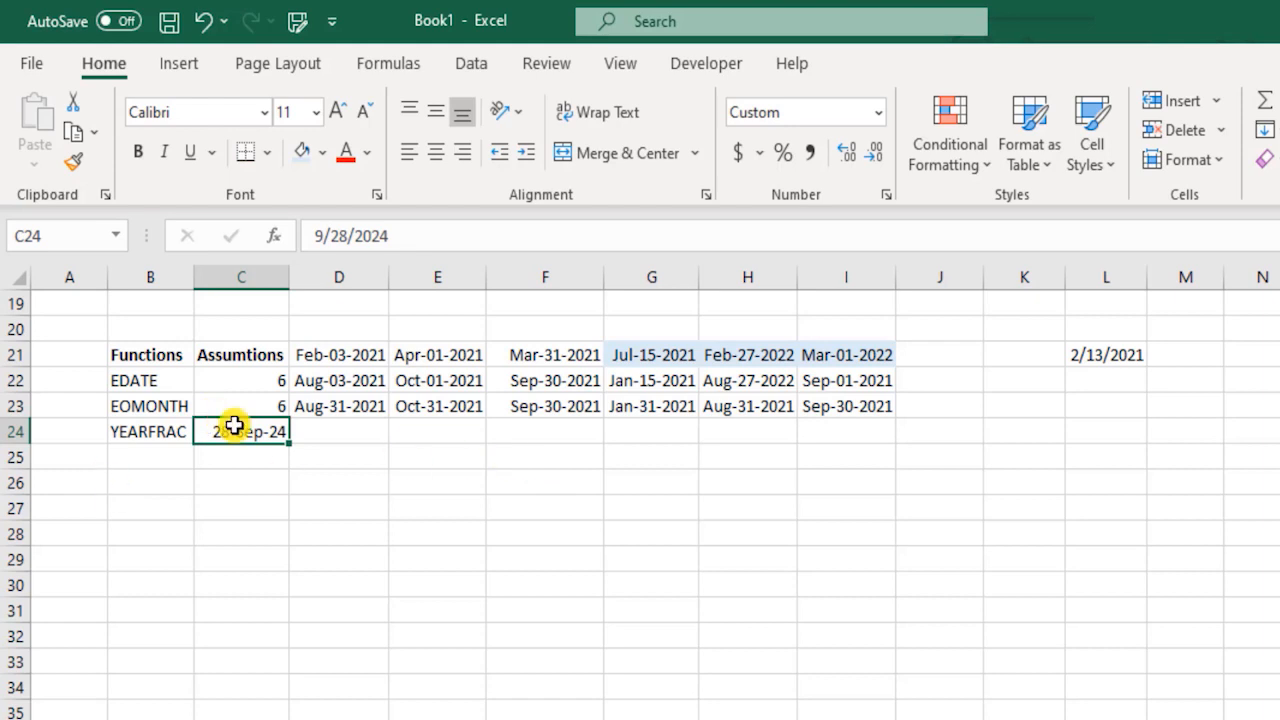
Copy the date format of D23 onto C24 with Format Painter and autofit the width of column C.
left_click(349, 412)
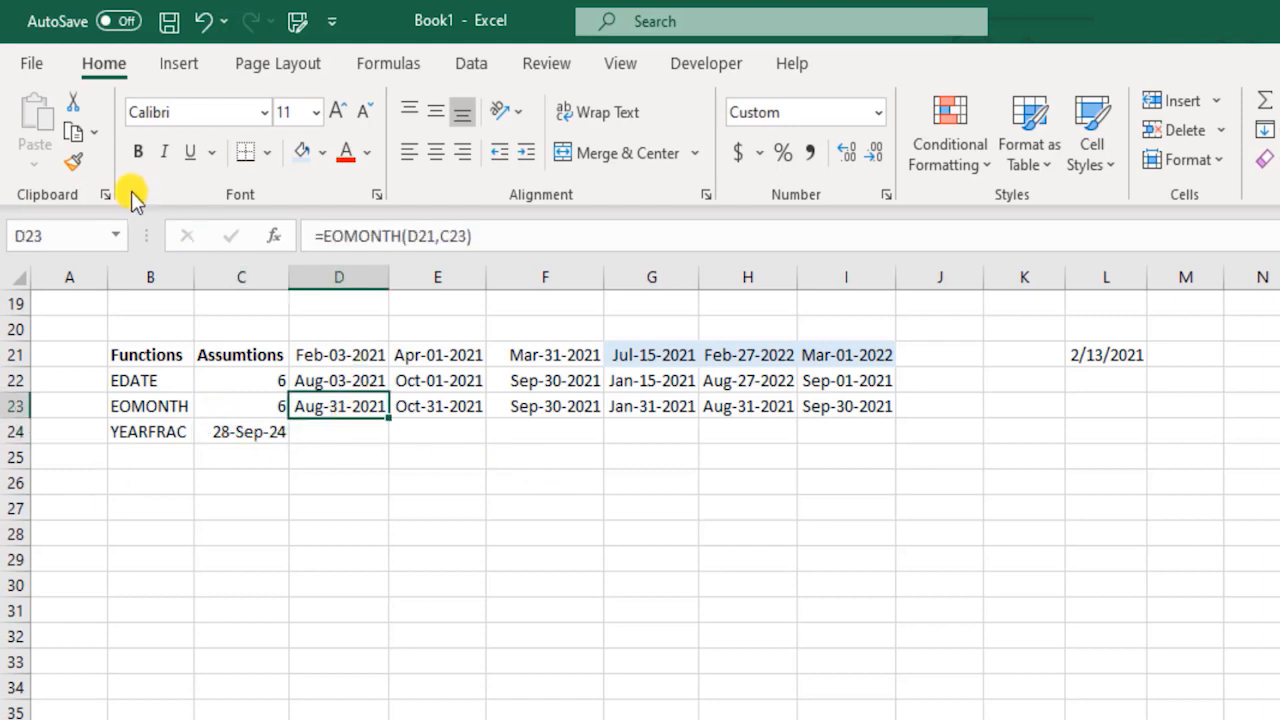
left_click(74, 160)
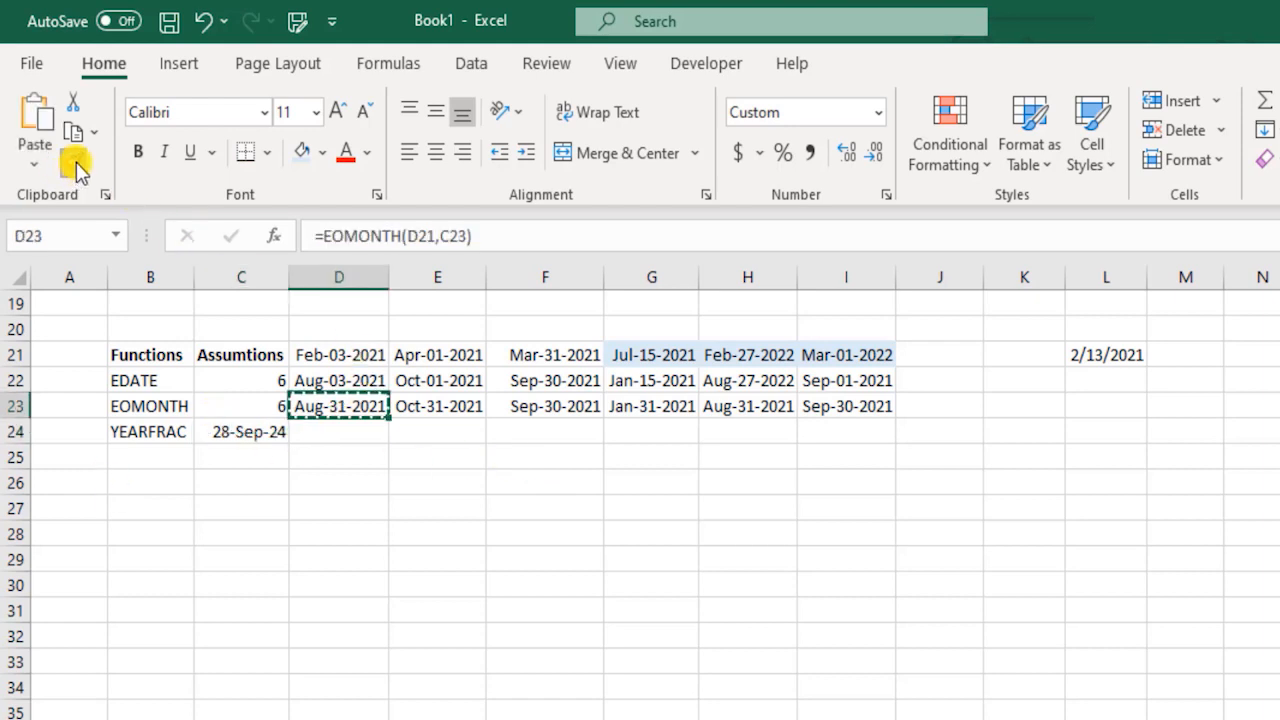
left_click(243, 432)
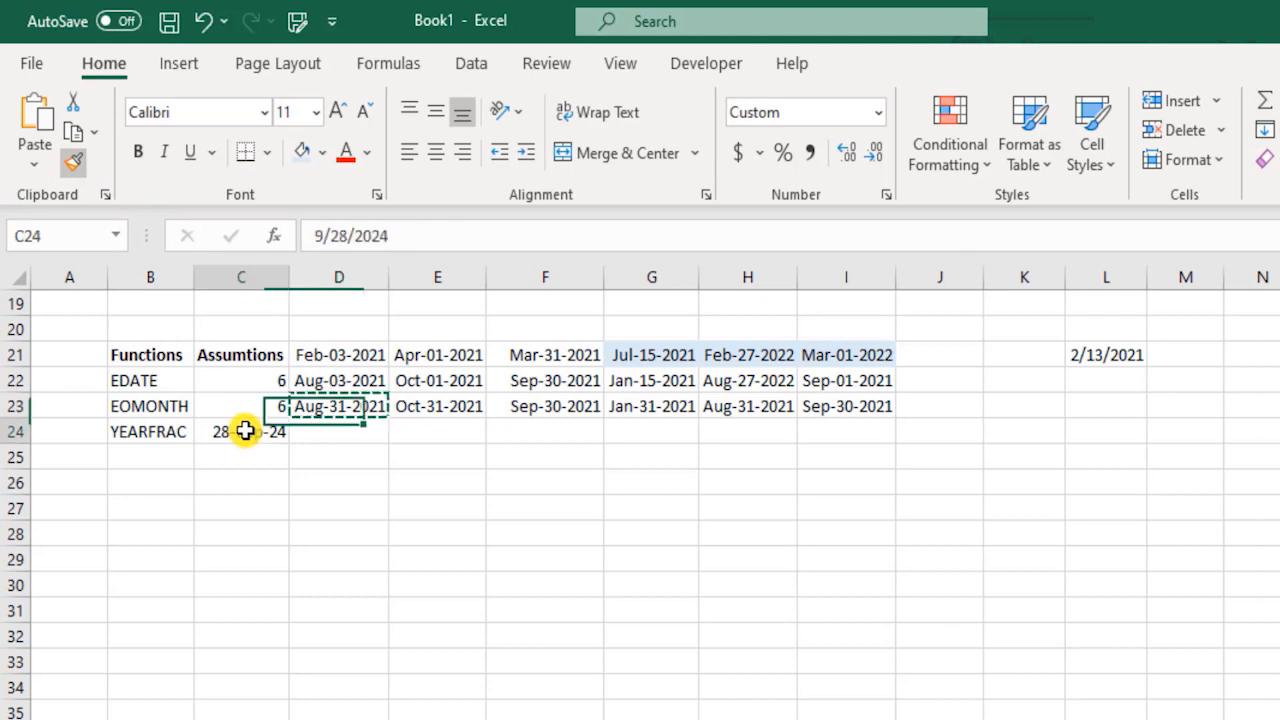
double_click(290, 277)
Enter the formula =YEARFRAC(D21,C24) in D24.
left_click(336, 435)
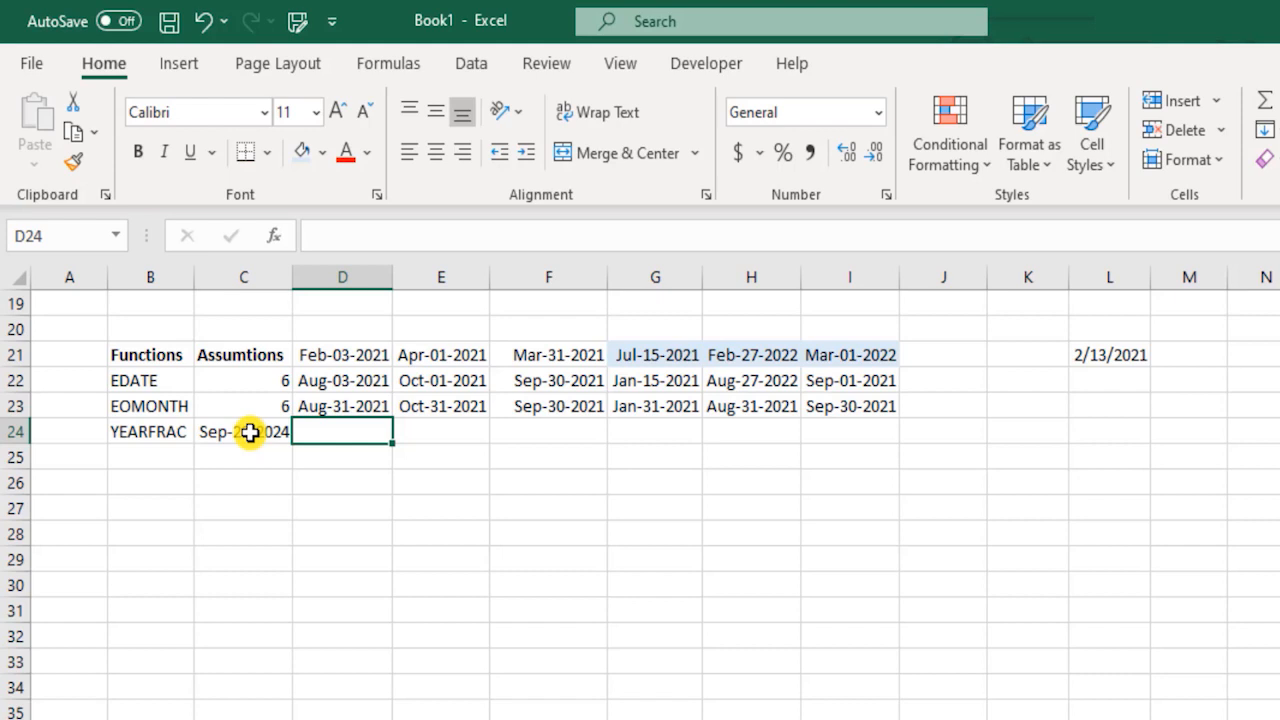
type("=")
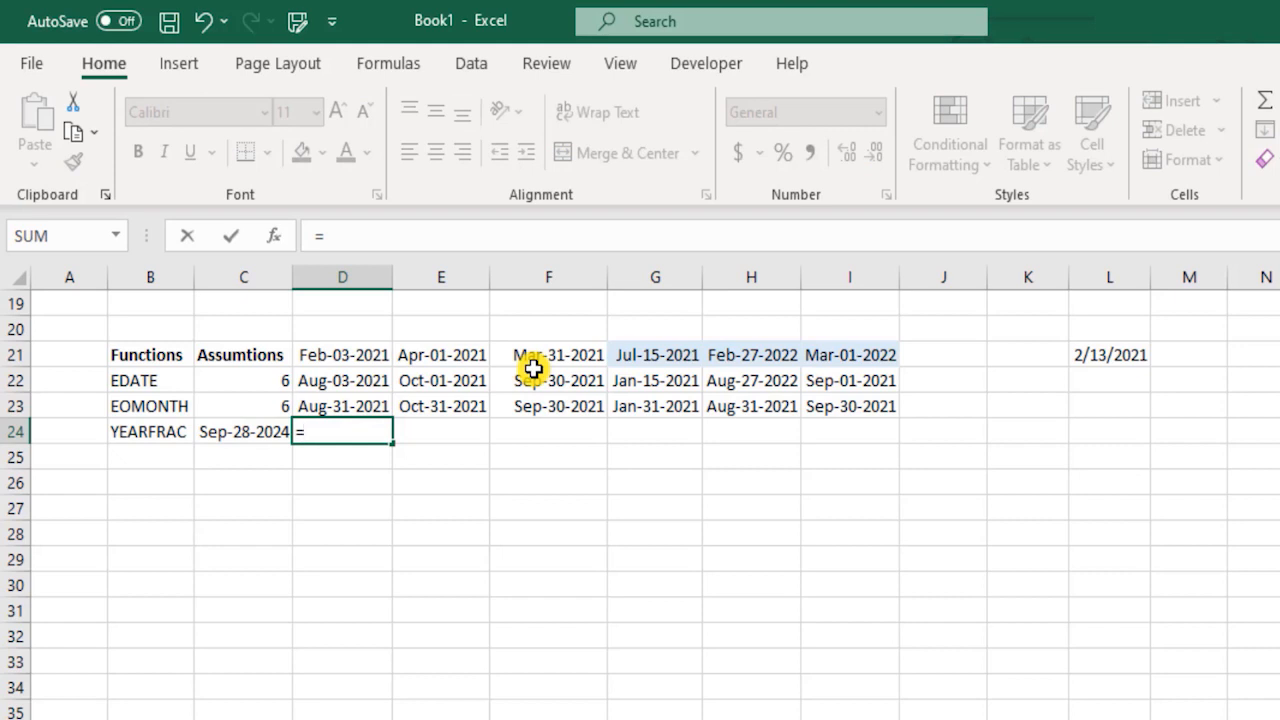
type("year")
key("Tab")
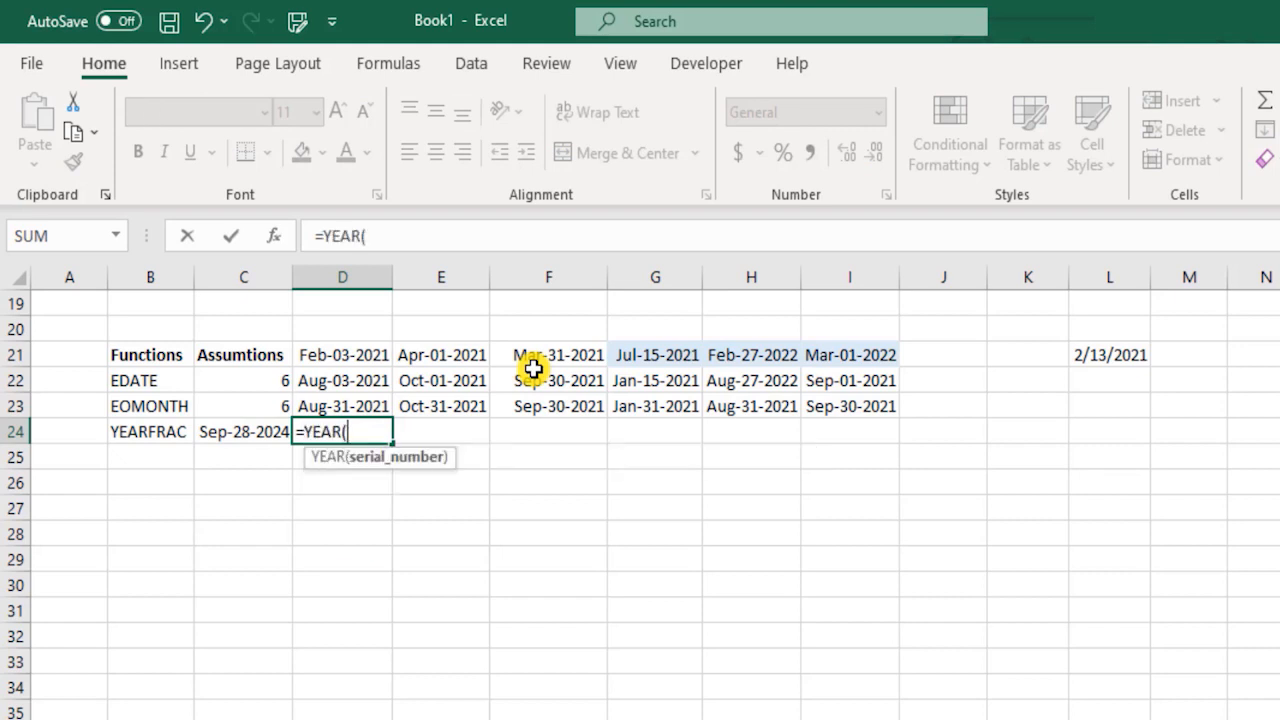
key("BackSpace")
key("Down")
key("Tab")
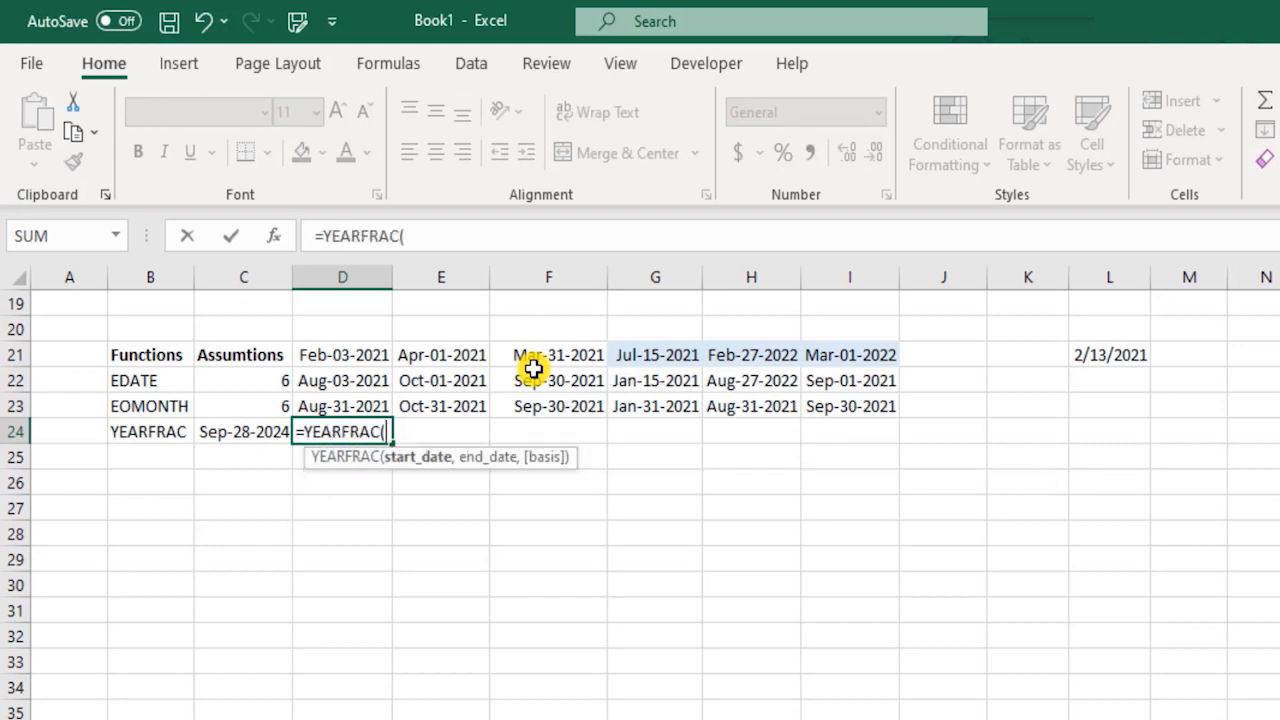
key("Up")
key("Up")
key("Up")
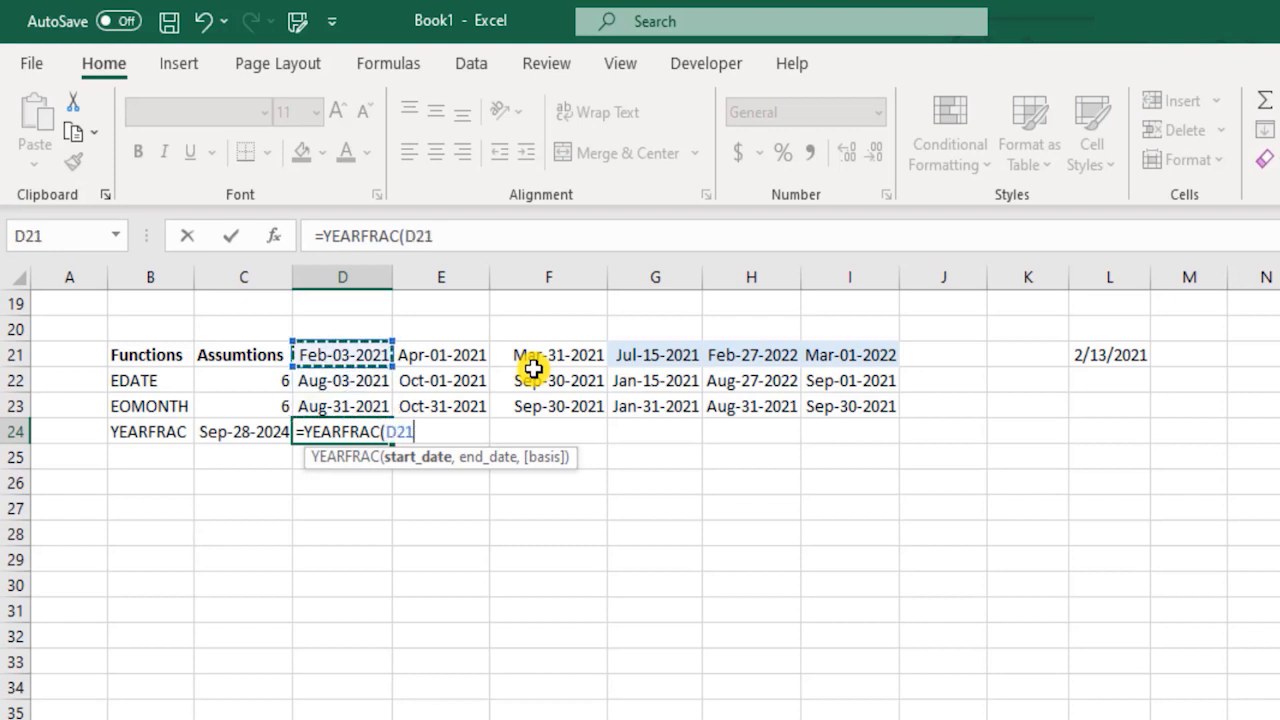
type(",")
key("Left")
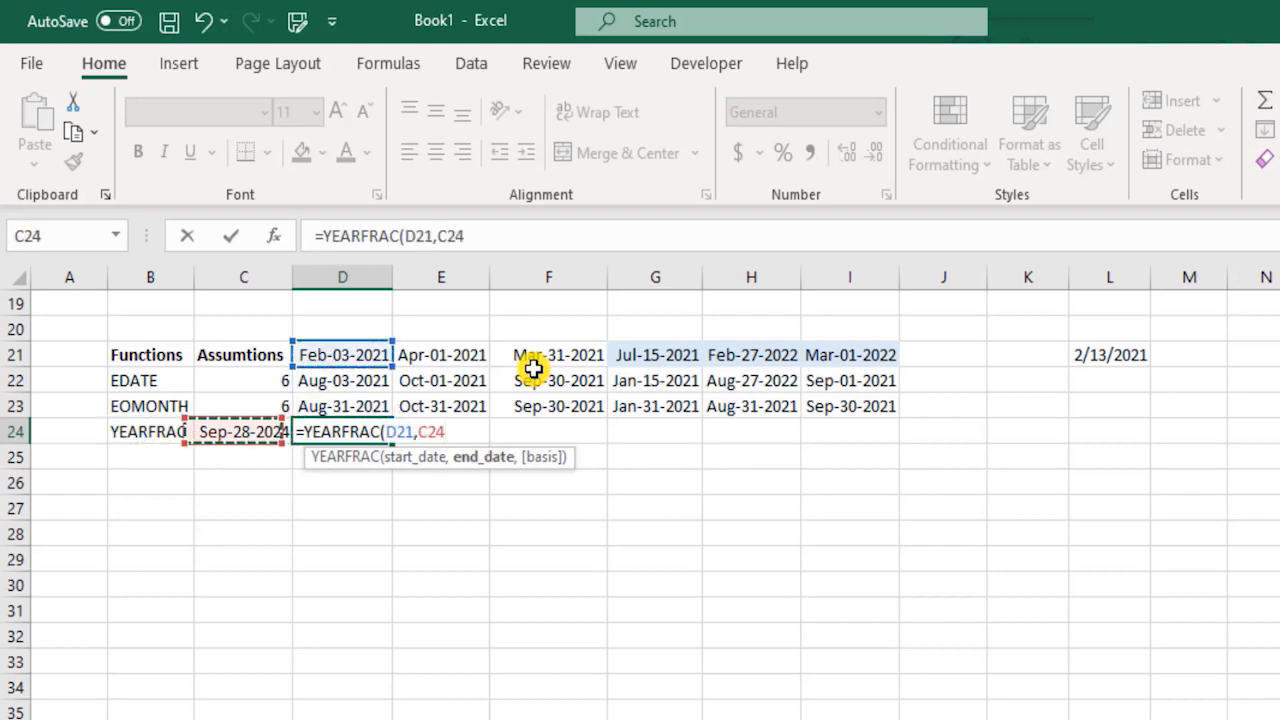
type(")")
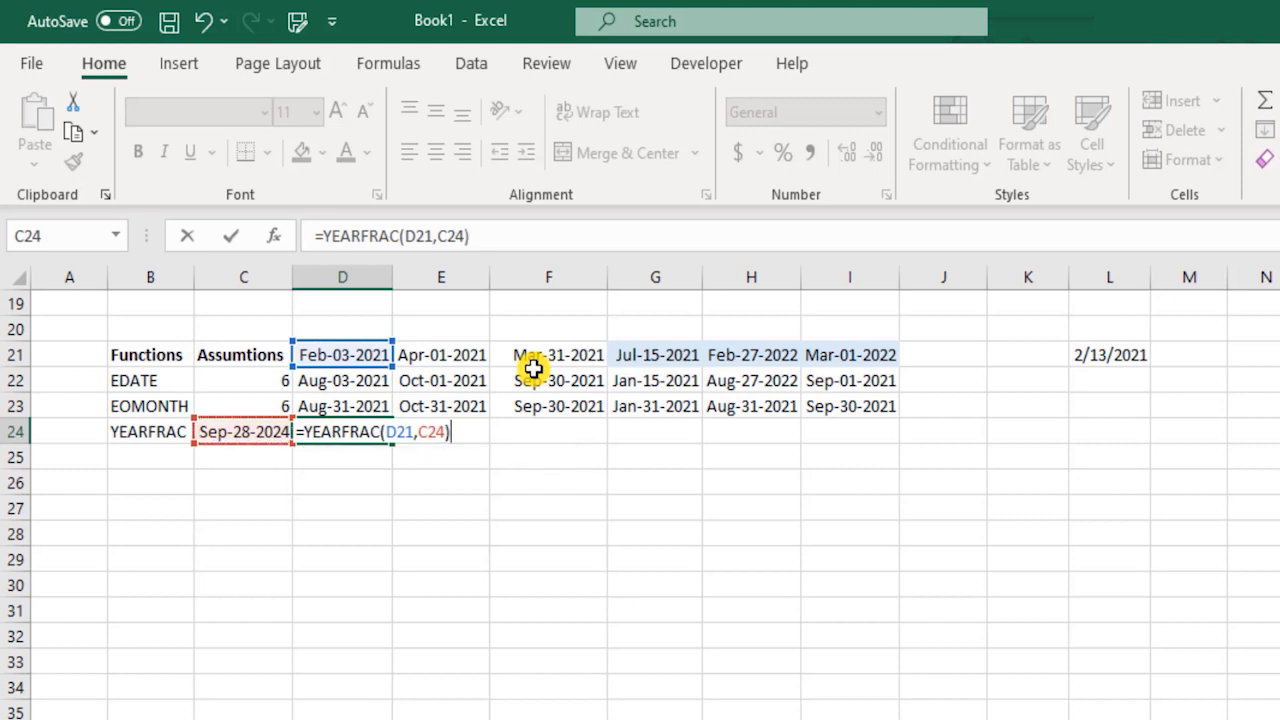
key("Return")
key("Up")
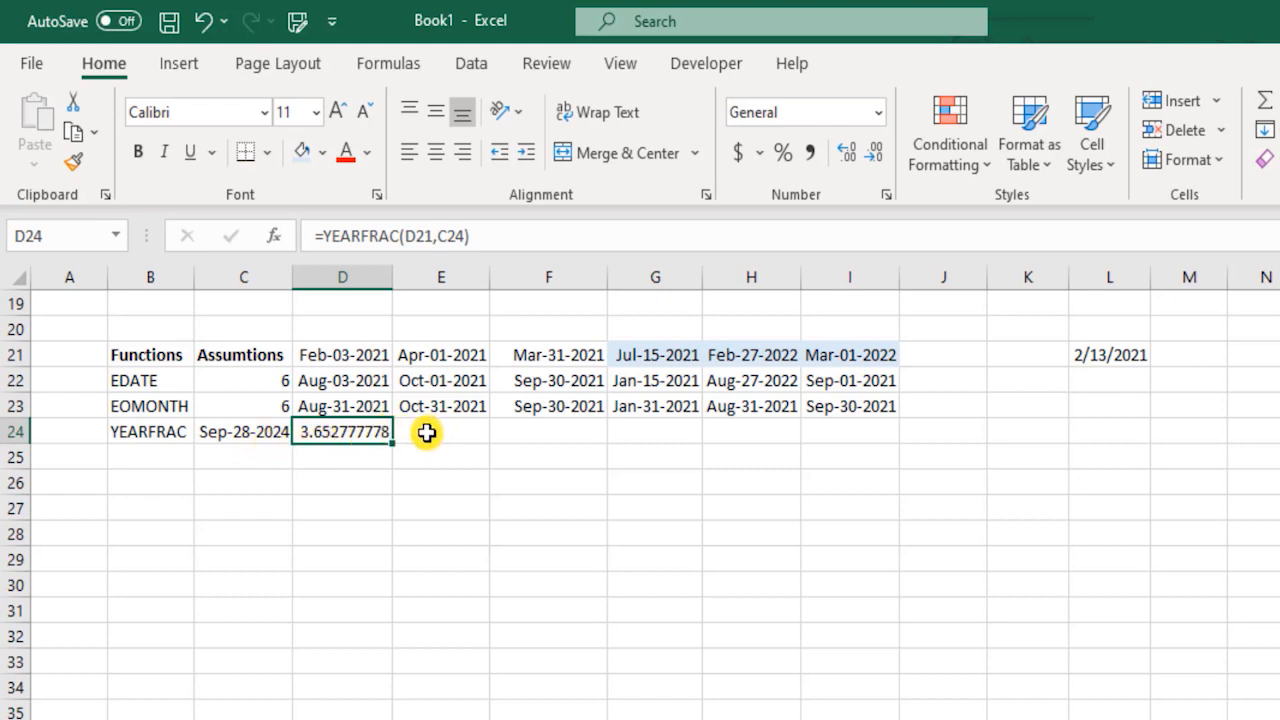
Format the YEARFRAC result in D24 as a fraction of the type Up to one digit (1/4).
left_click(886, 194)
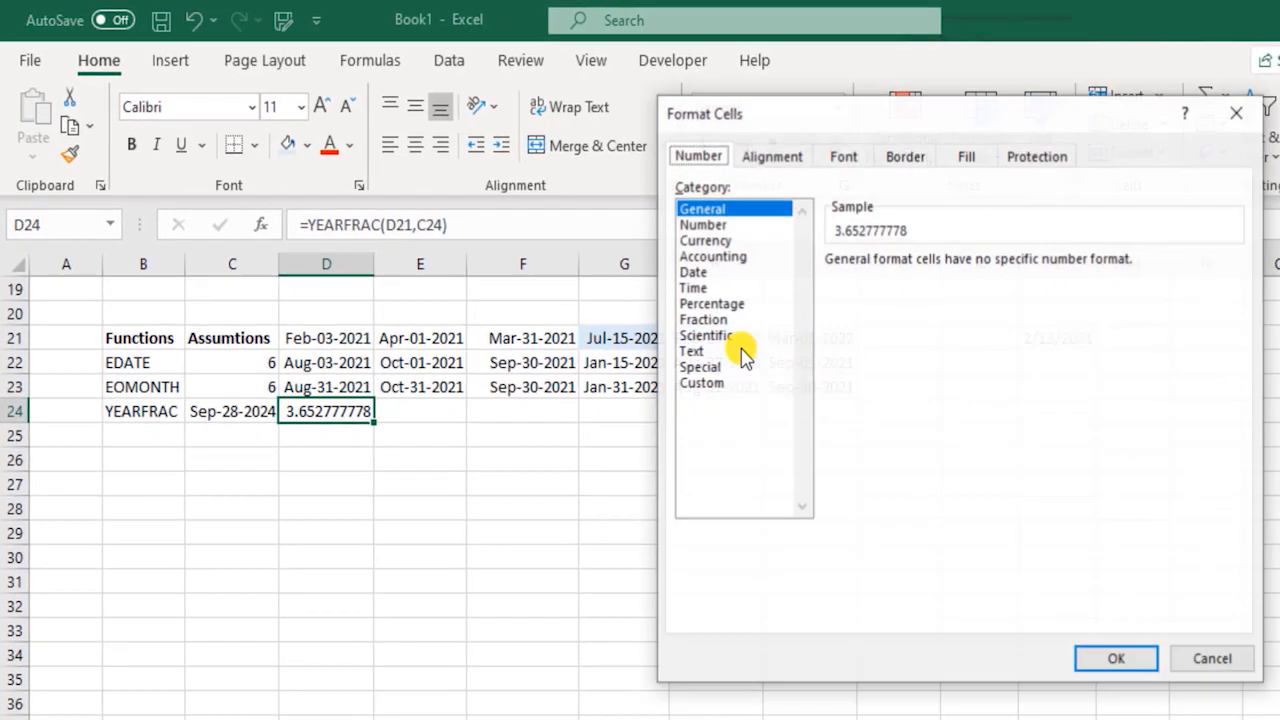
left_click(731, 318)
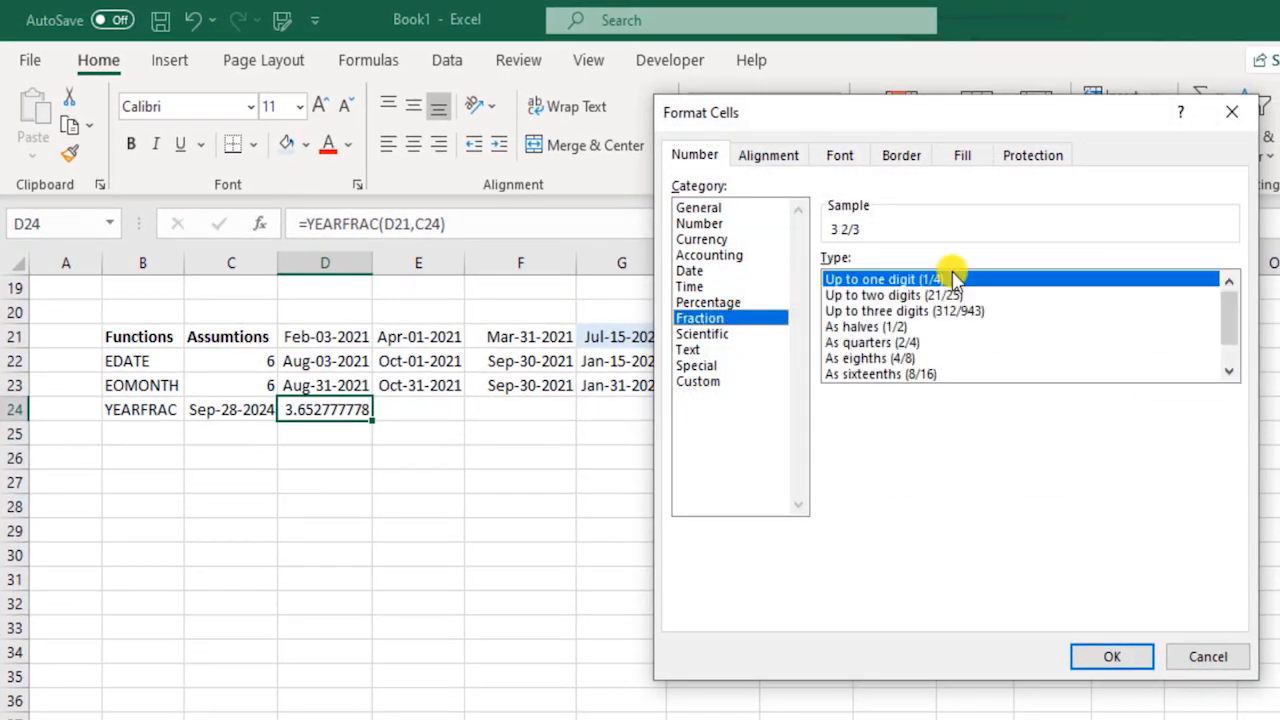
left_click(915, 295)
left_click(910, 280)
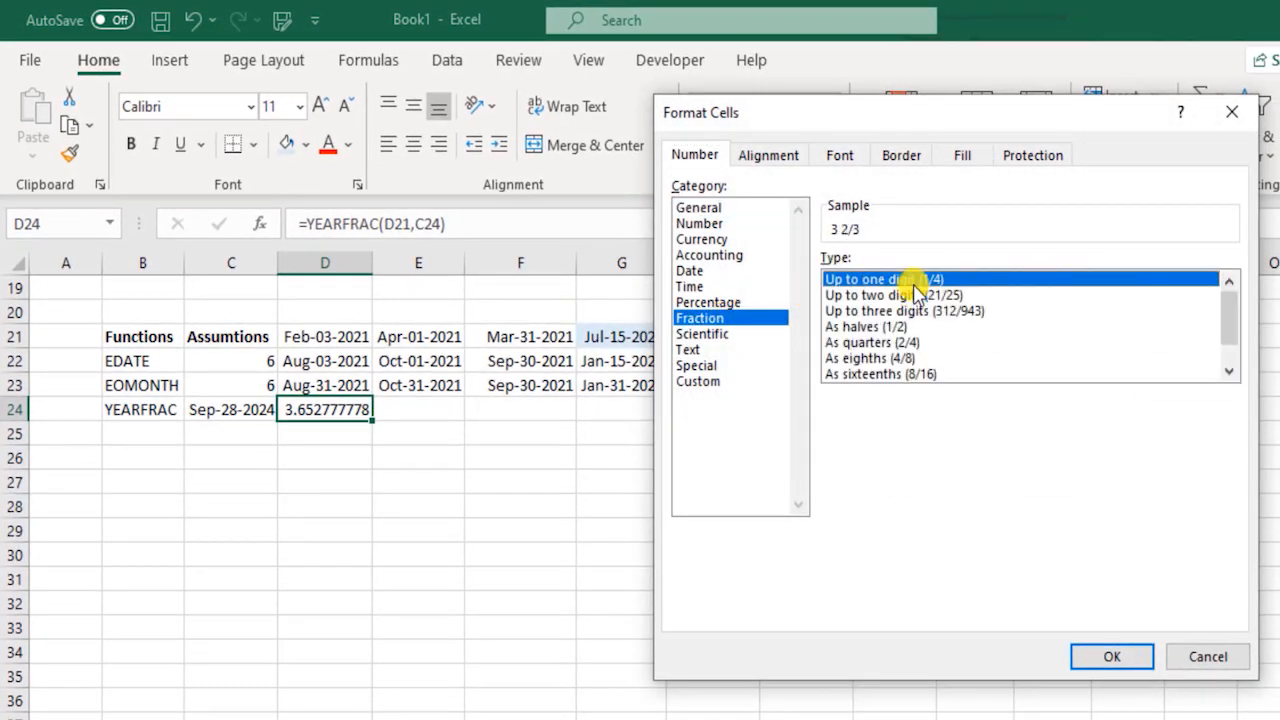
left_click(1128, 660)
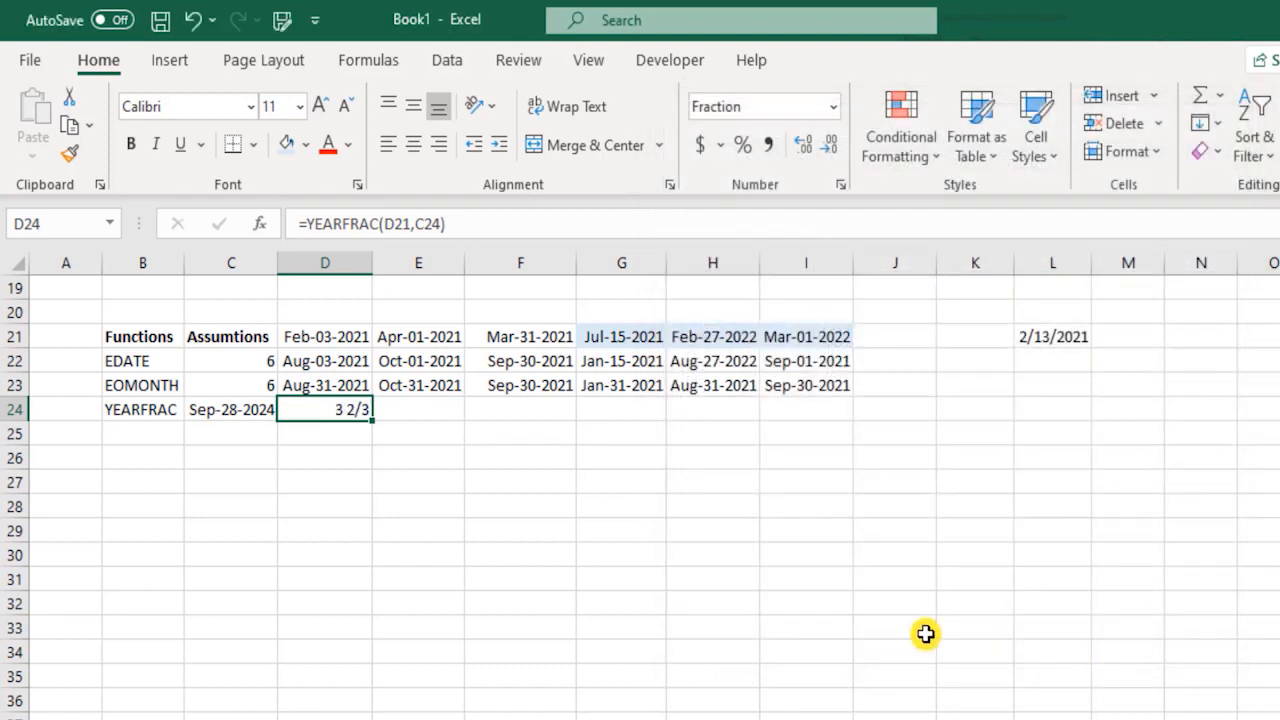
Enter the formula =YEARFRAC(E21,C24) in E24.
left_click(390, 410)
type("=")
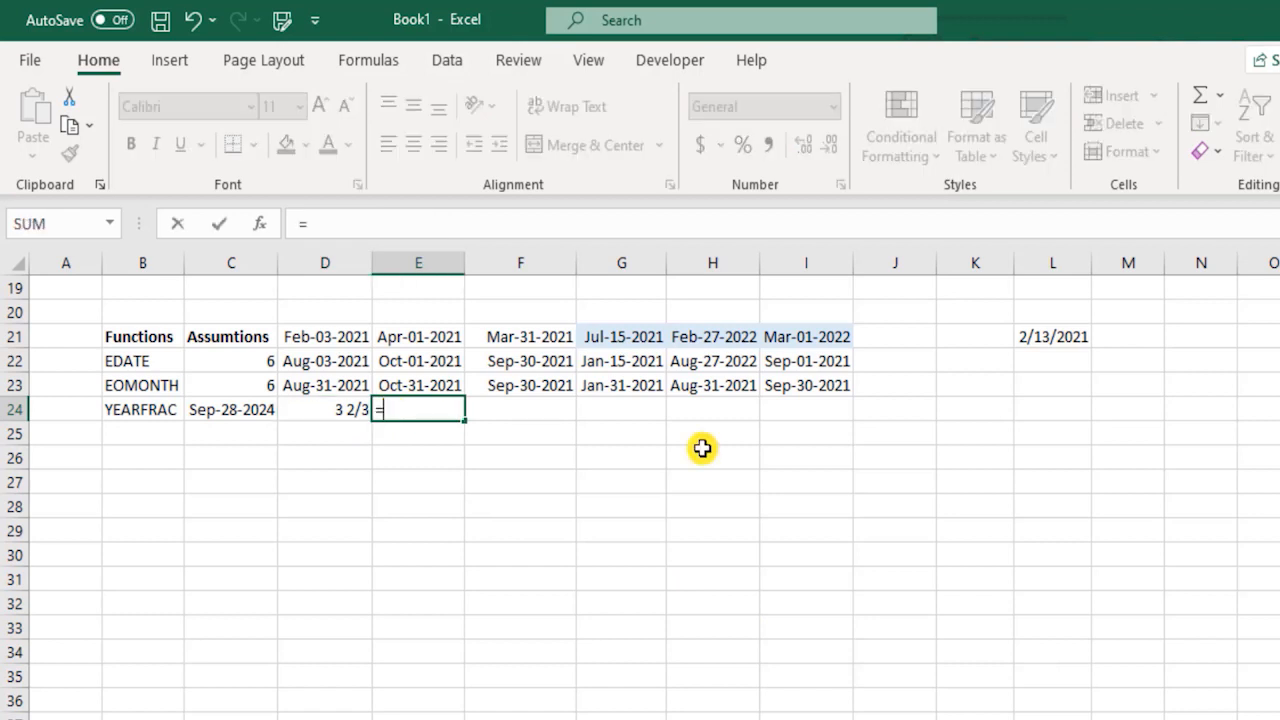
type("year")
key("Down")
key("Tab")
key("Up")
key("Up")
key("Up")
type(",")
key("Left")
key("Left")
key("Left")
key("Right")
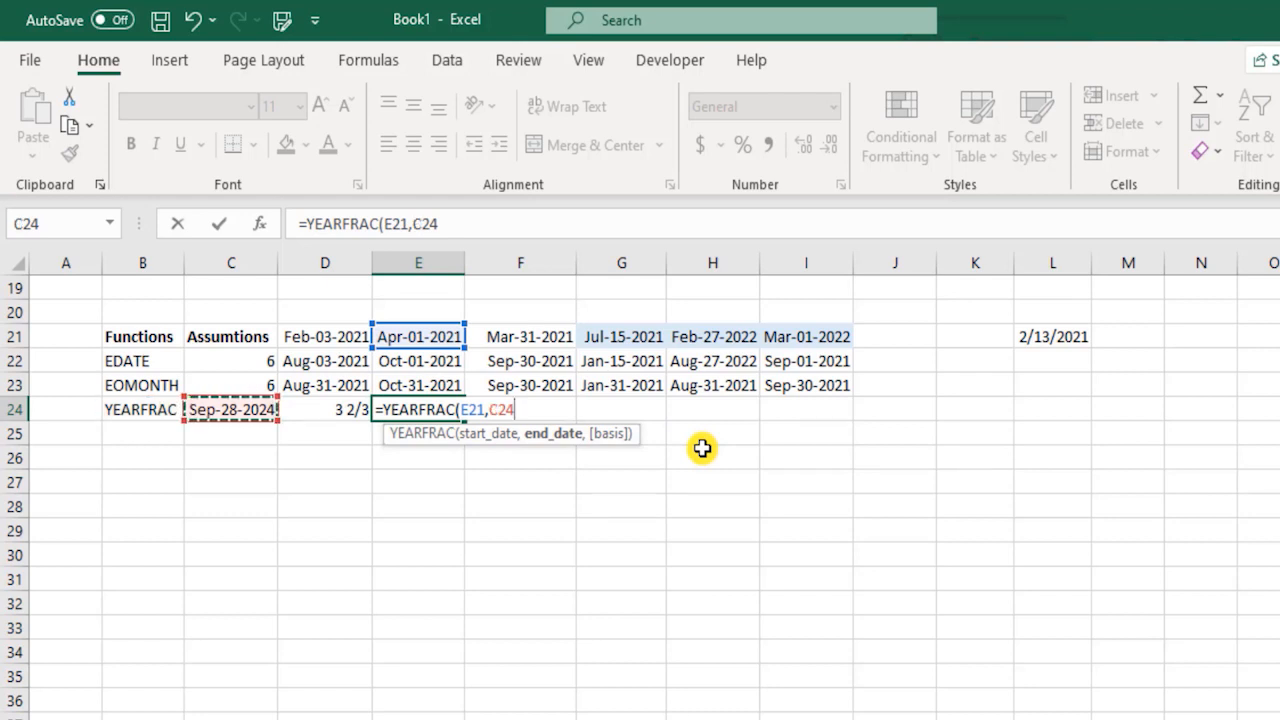
type(")")
key("Return")
key("Up")
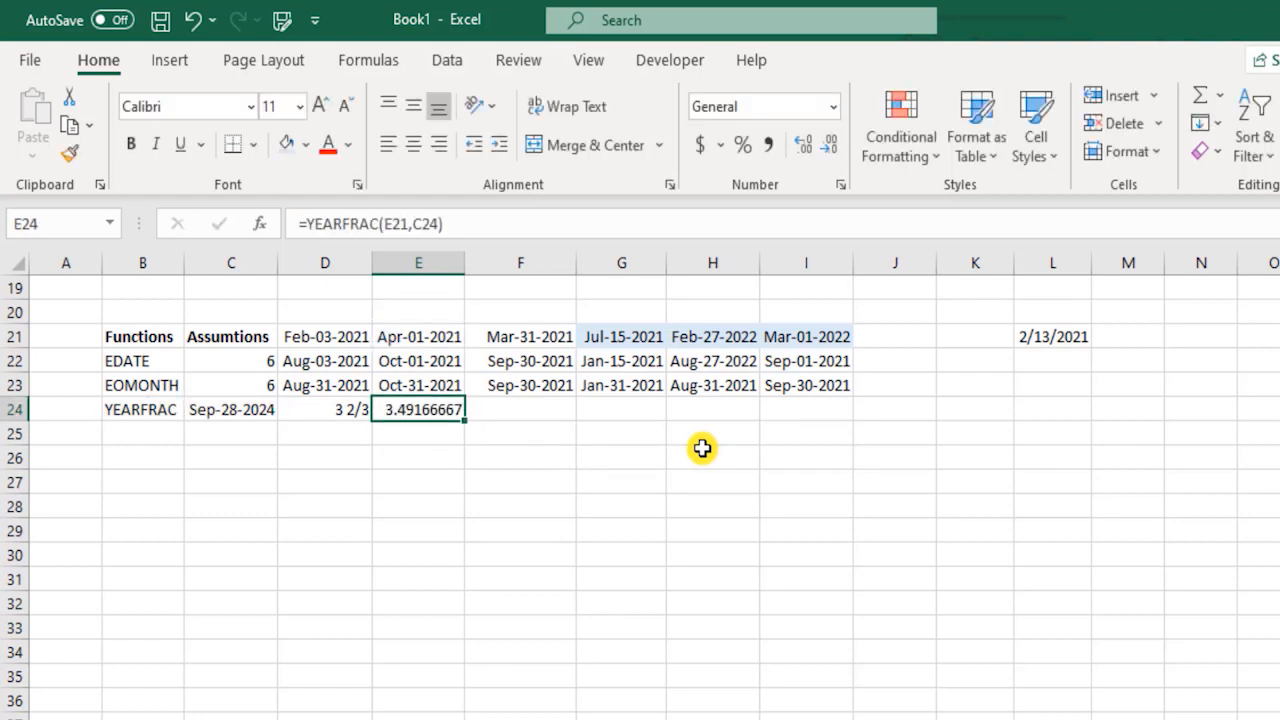
Enter the formula =YEARFRAC(F21,C24) in F24.
key("Right")
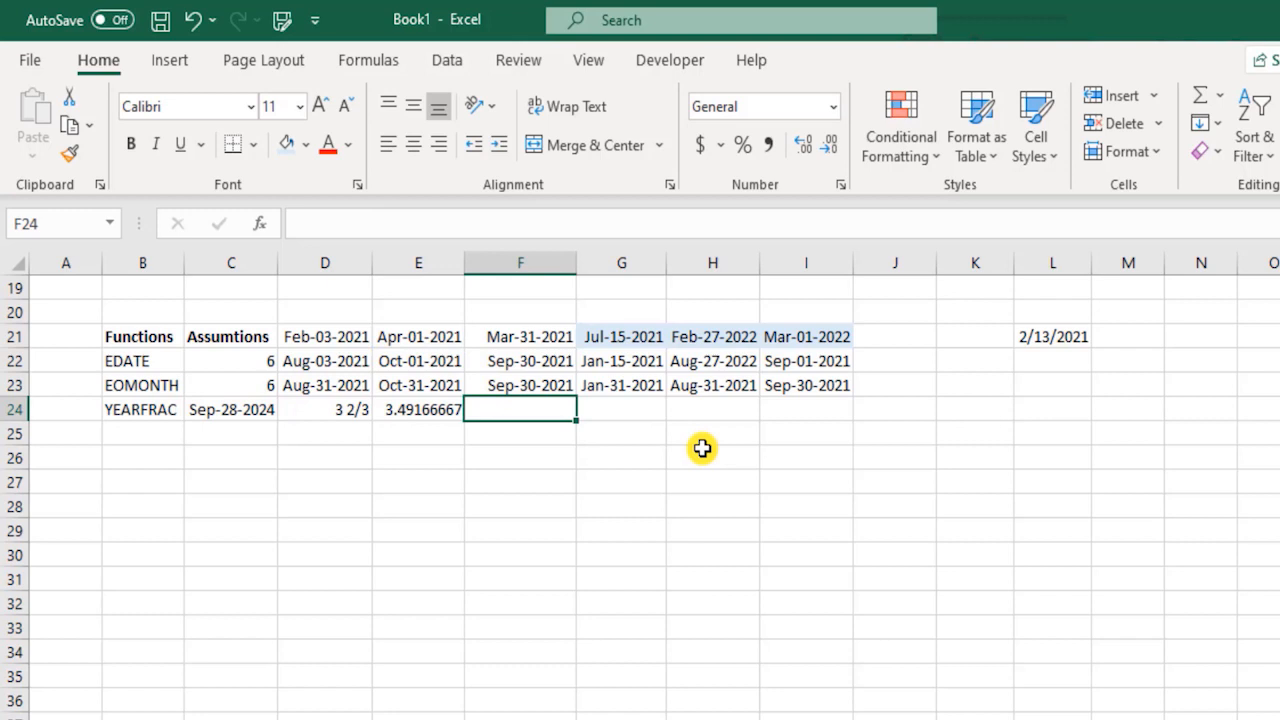
type("=year")
key("Down")
key("Tab")
key("Left")
key("Left")
key("Up")
key("Up")
key("Up")
key("Right")
key("Right")
type(",")
key("Left")
key("Left")
key("Left")
type(")")
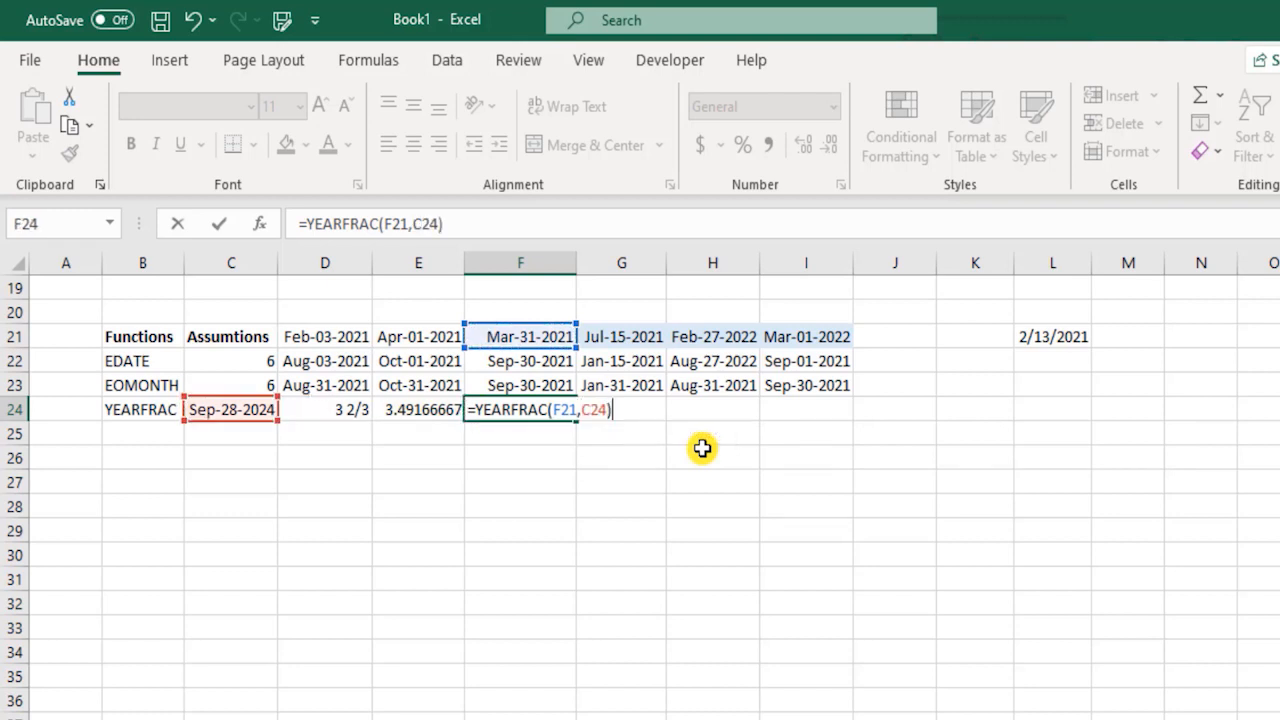
key("Return")
key("Up")
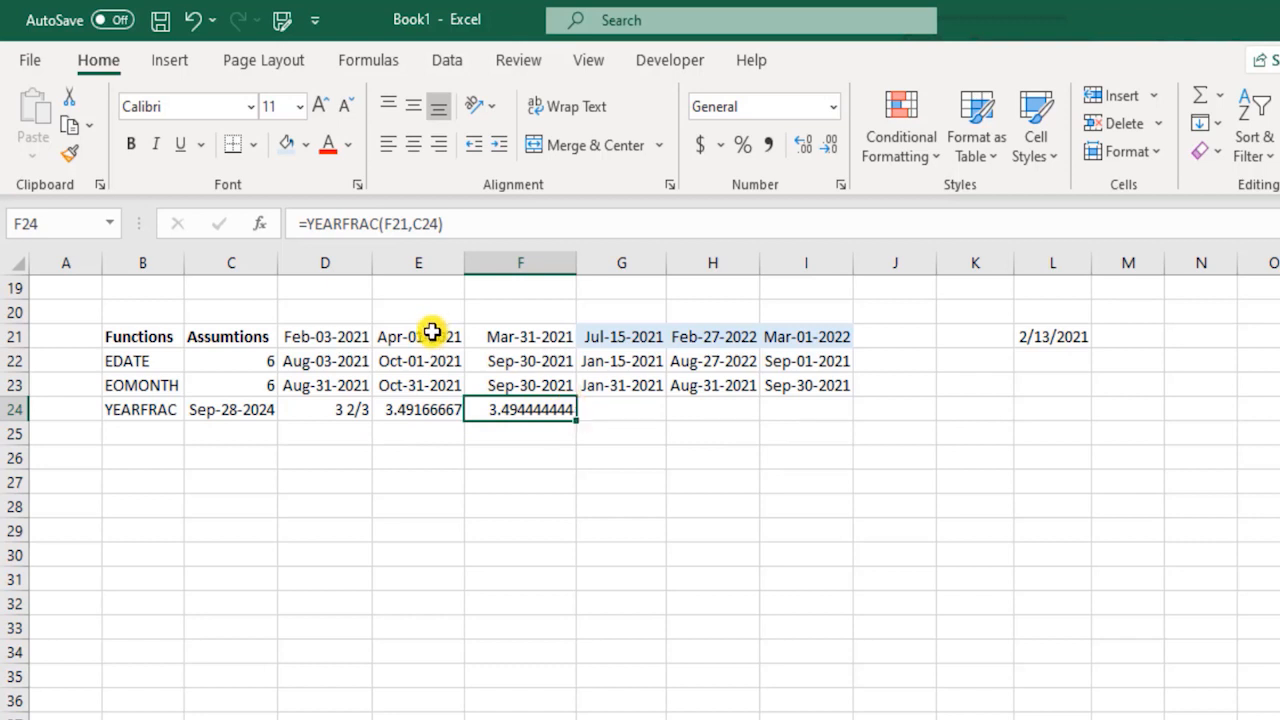
Enter the formula =YEARFRAC(G21,C24) in G24.
left_click(624, 412)
type("=yea")
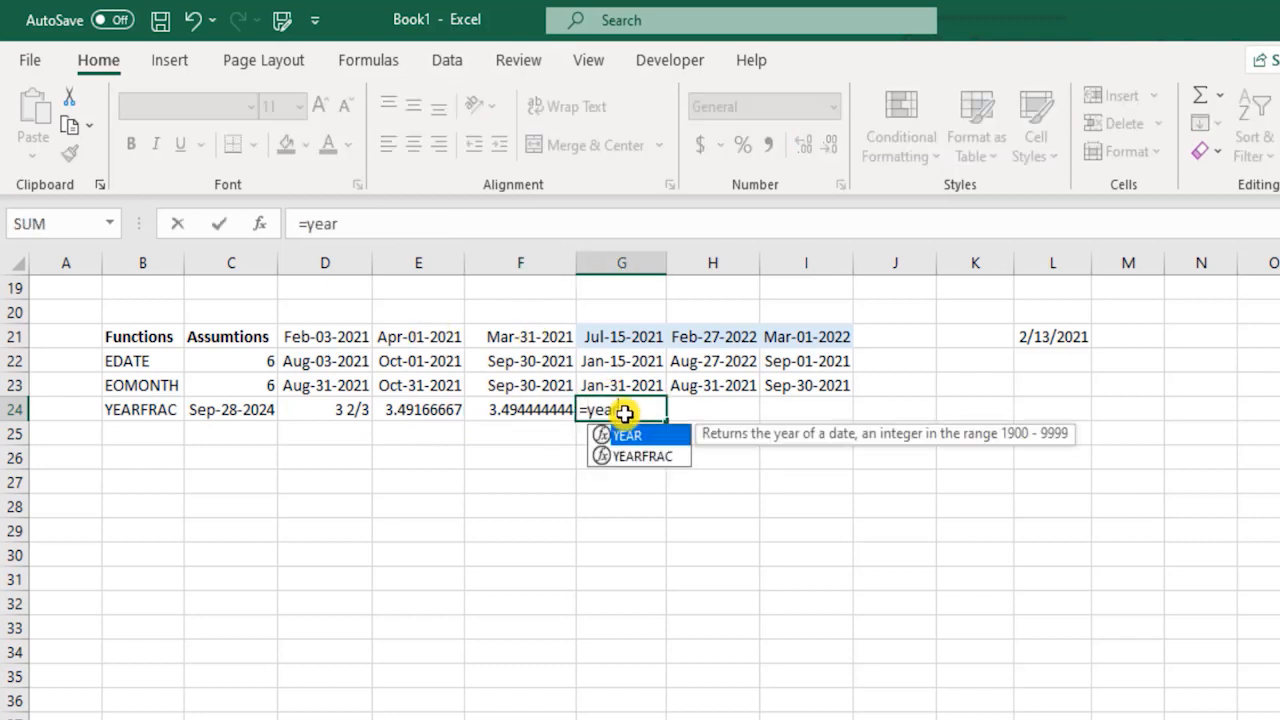
type("r")
key("Down")
key("Tab")
key("Up")
key("Up")
key("Up")
type(",")
key("Left")
key("Left")
key("Left")
key("Left")
key("Left")
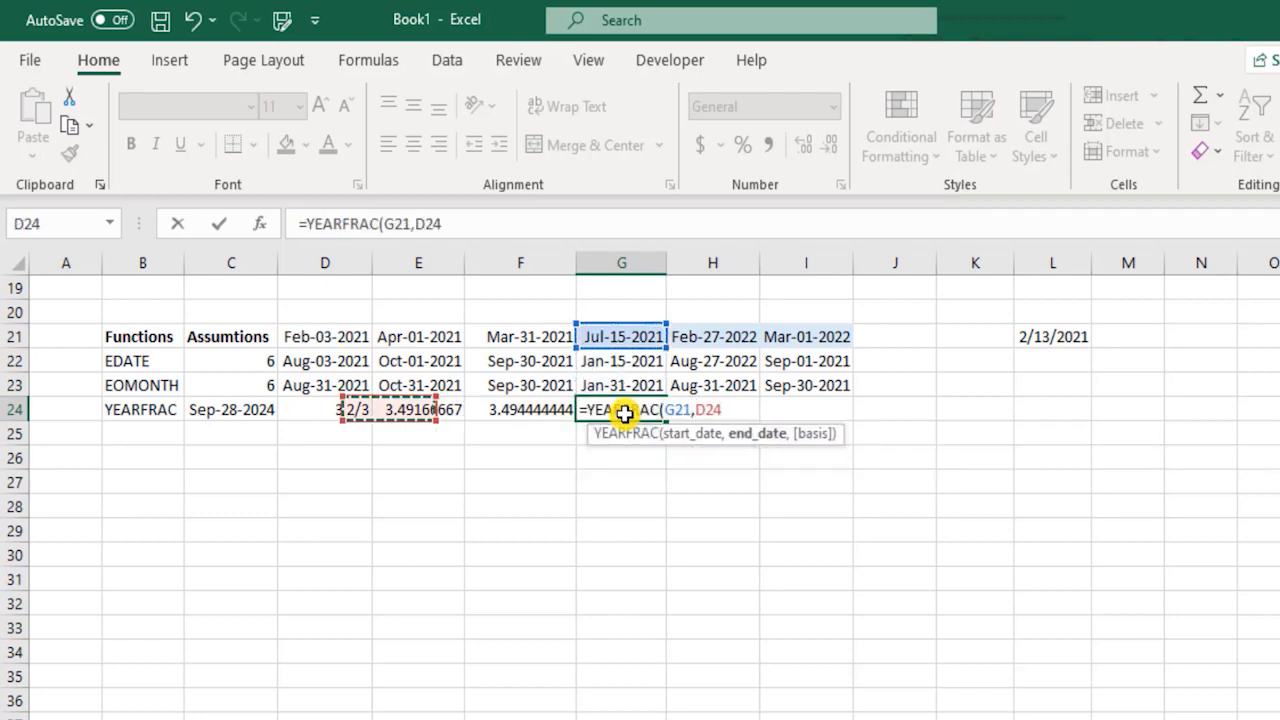
key("Right")
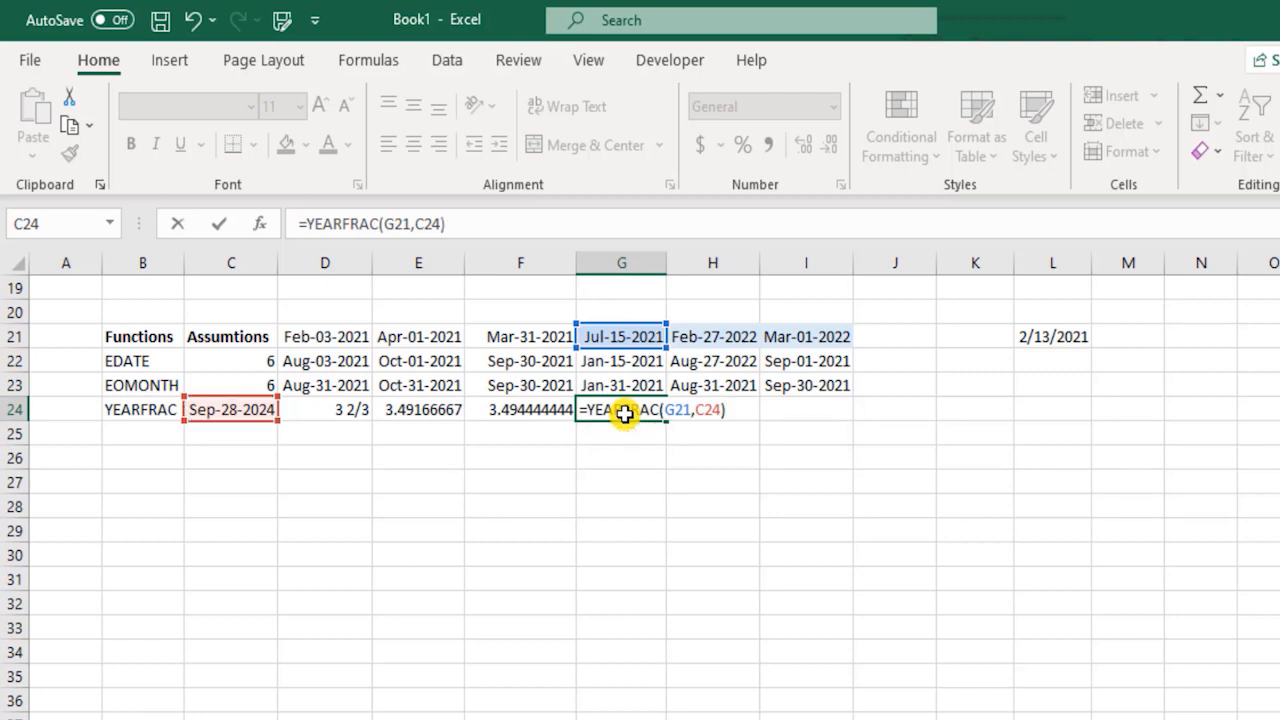
key("Return")
left_click(624, 414)
Enter the formula =YEARFRAC(C24,H21) in H24, with the assumption date as the start date.
key("Right")
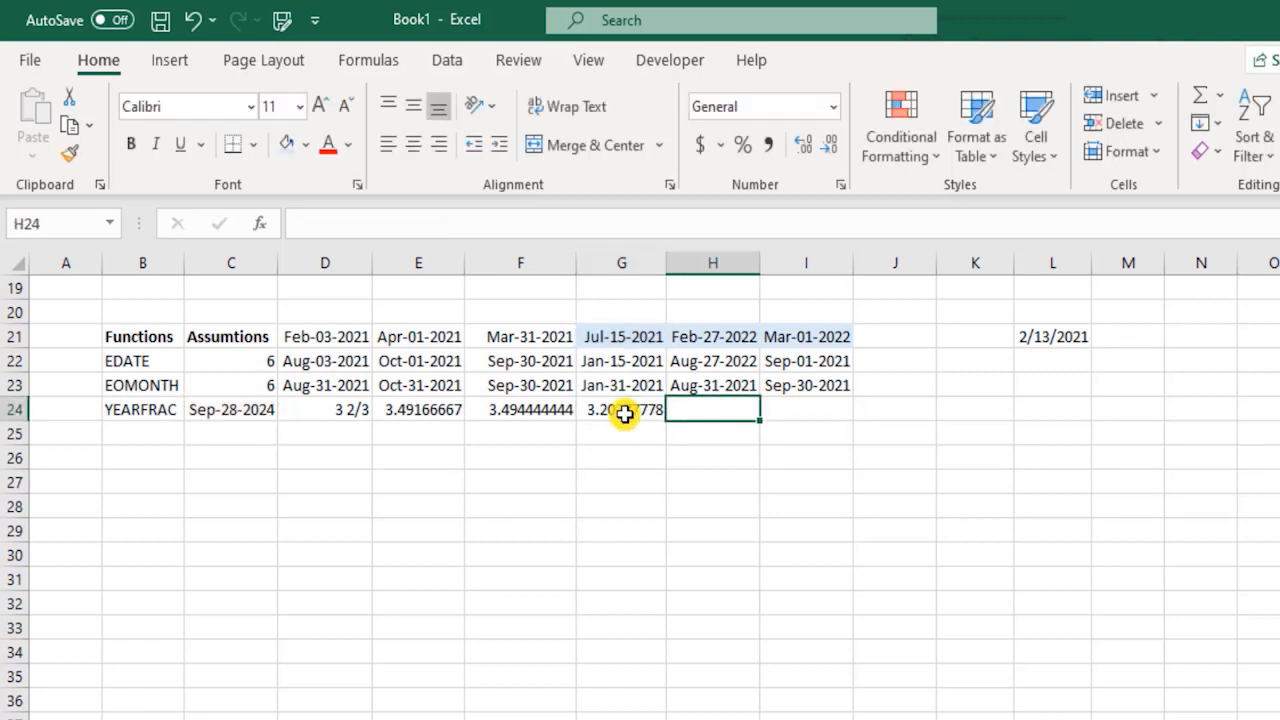
type("=ye")
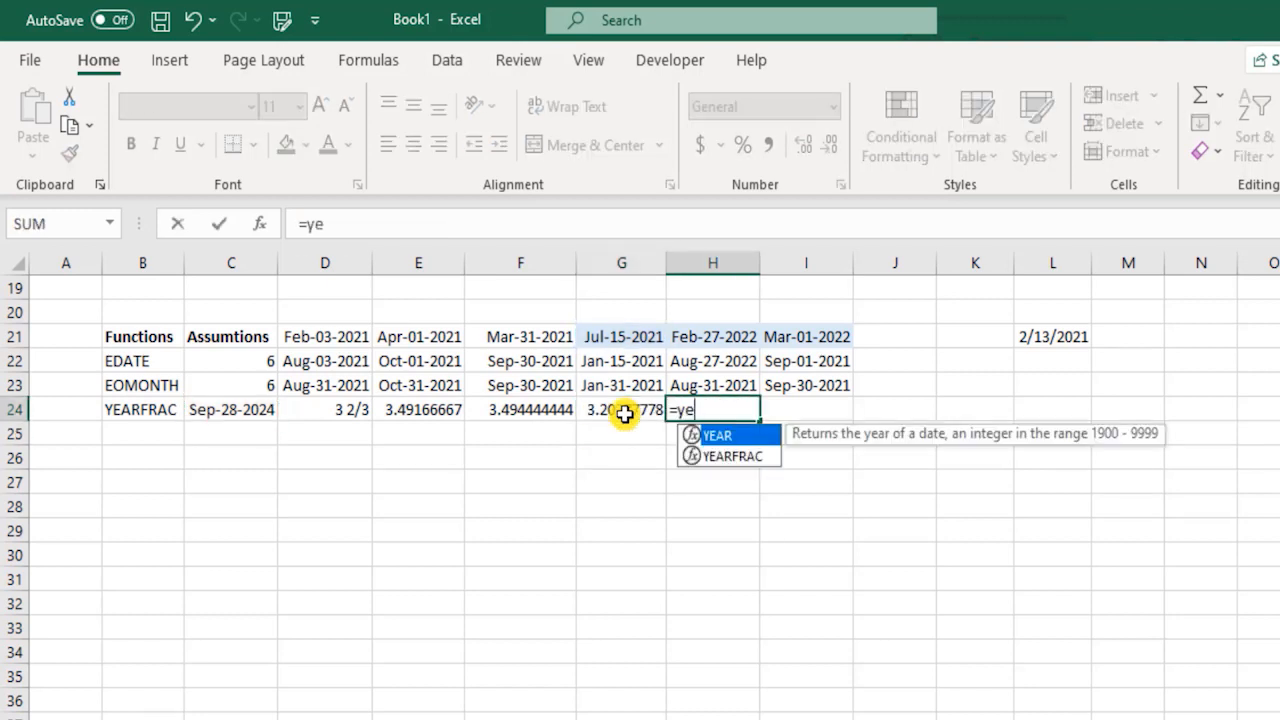
key("Down")
key("Tab")
key("Left")
key("Left")
key("Left")
key("Left")
key("Left")
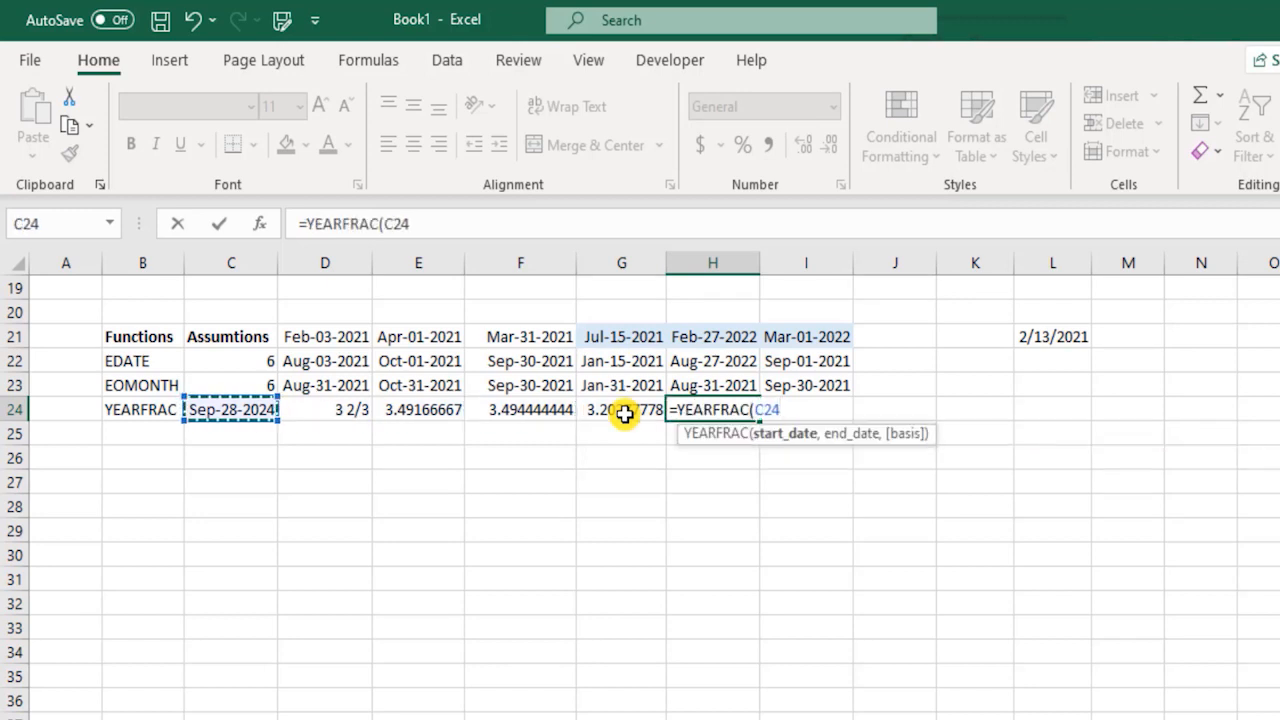
type(",")
key("Up")
key("Up")
key("Up")
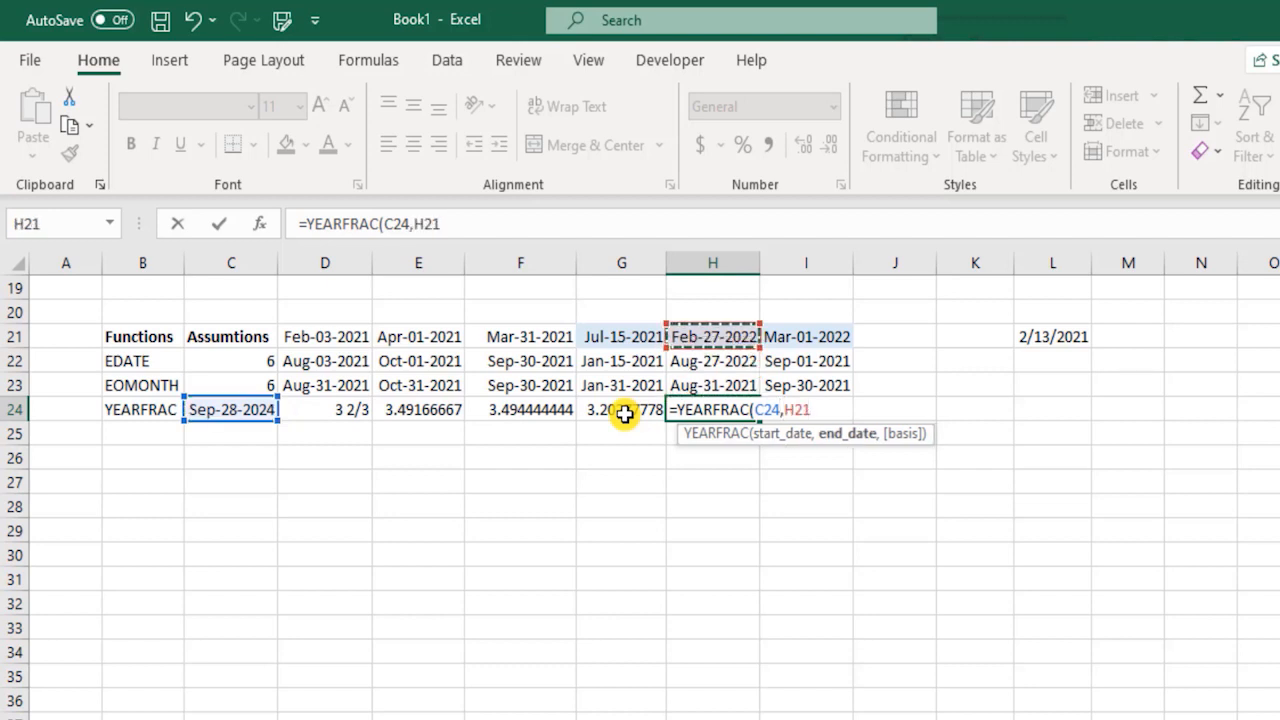
type(")")
key("Return")
key("Up")
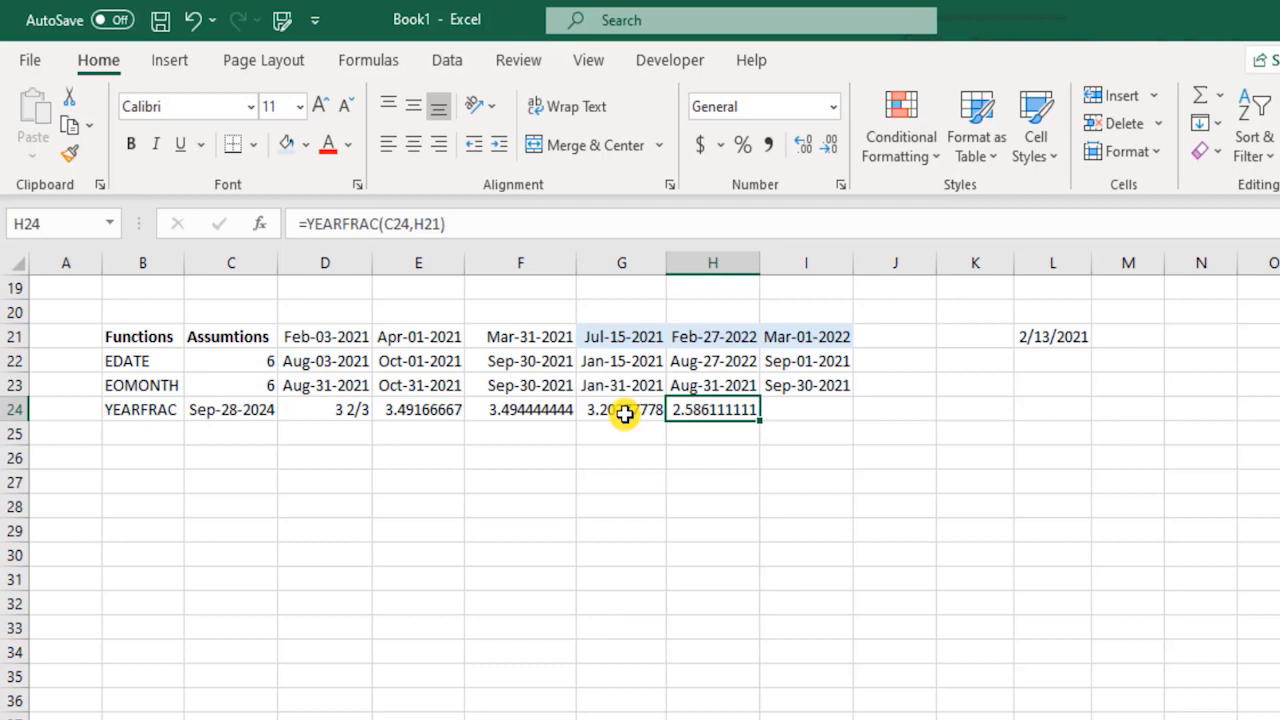
Enter the formula =YEARFRAC(C24,I21) in I24, with the assumption date as the start date.
key("Right")
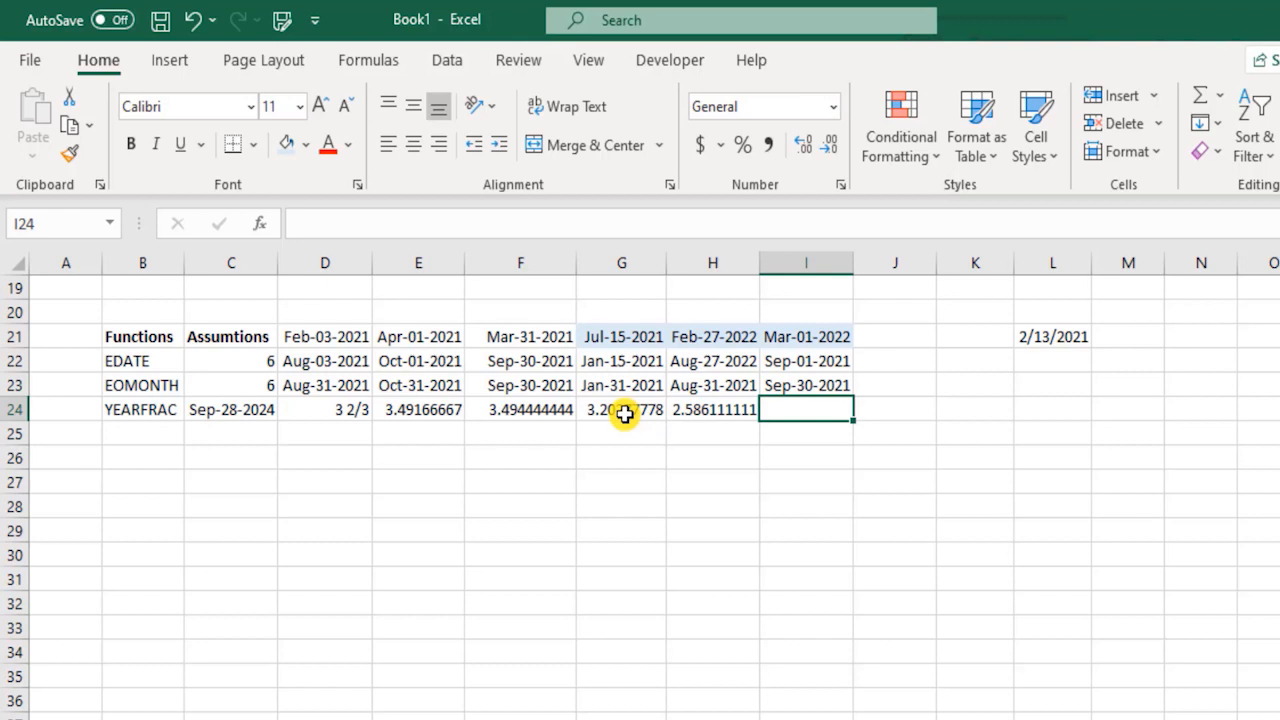
type("=yea")
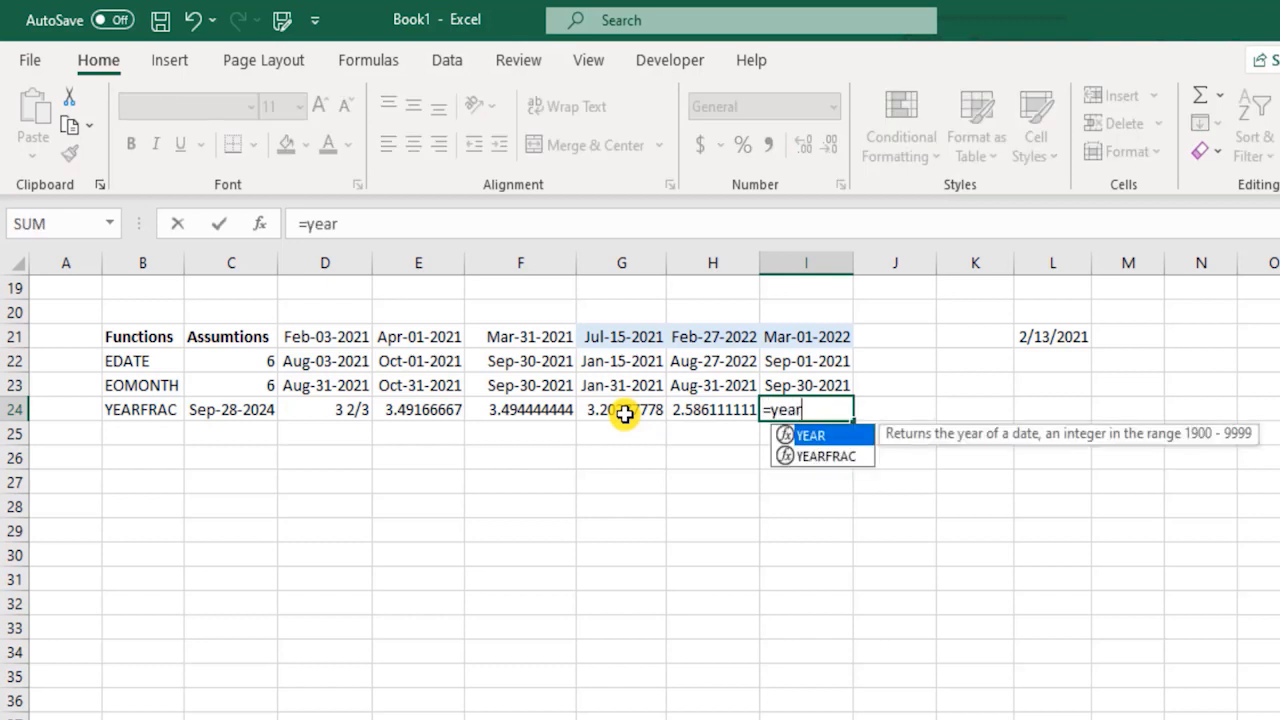
type("r")
key("Down")
key("Tab")
key("Left")
key("Left")
key("Left")
key("Left")
key("Left")
key("Left")
type(",")
key("Up")
key("Up")
key("Up")
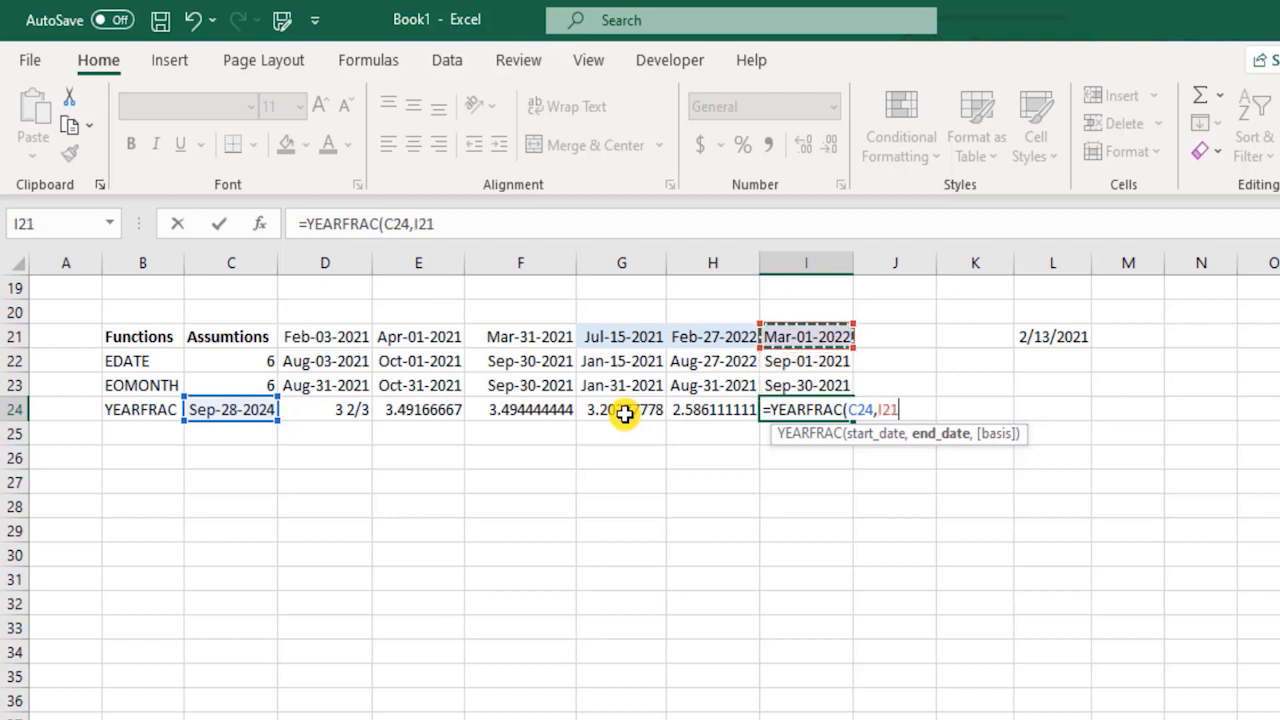
type(")")
key("Return")
key("Up")
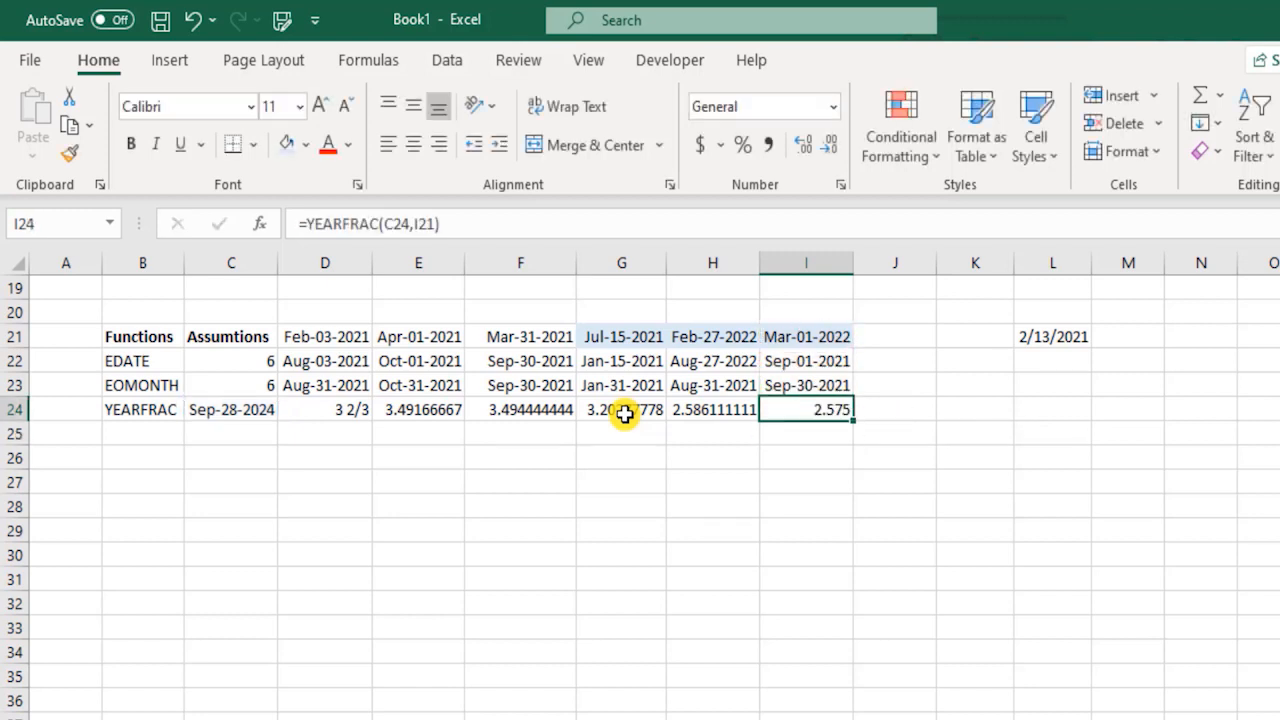
Apply the two-decimal number format to the YEARFRAC results in E24:I24.
key("shift+Left")
key("shift+Left")
key("shift+Left")
key("shift+Left")
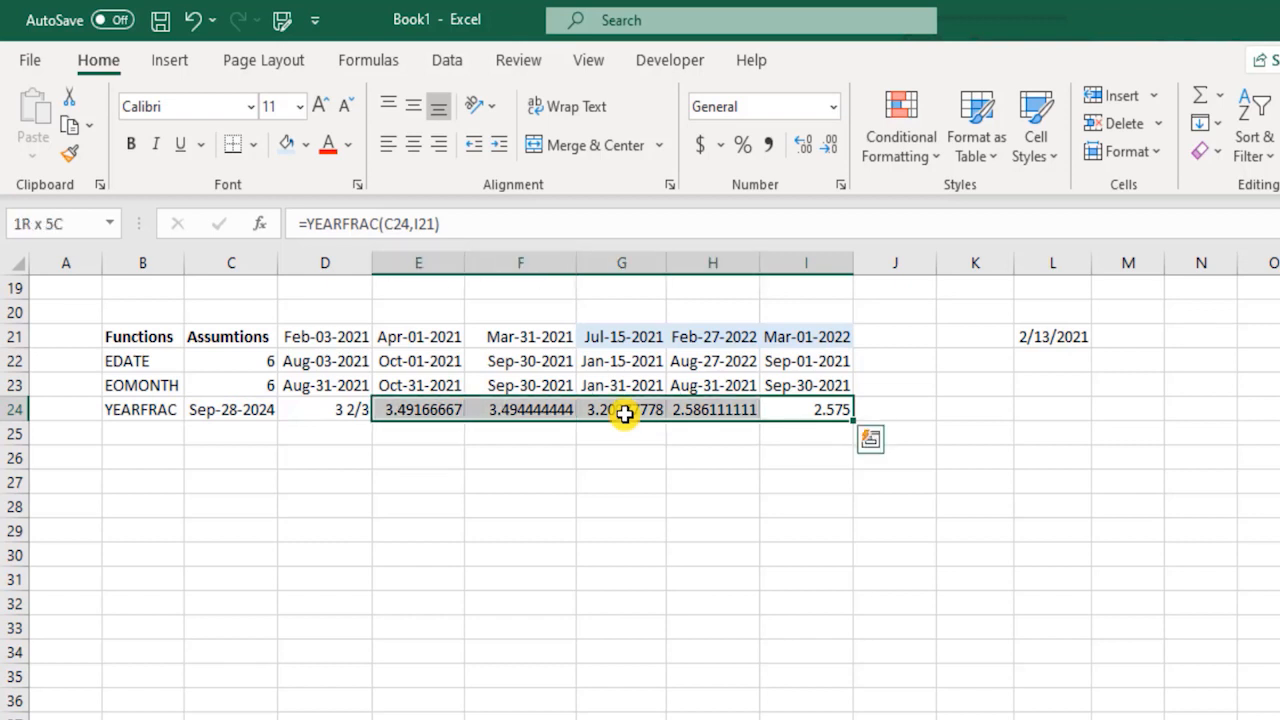
key("ctrl+shift+1")
key("Left")
key("Right")
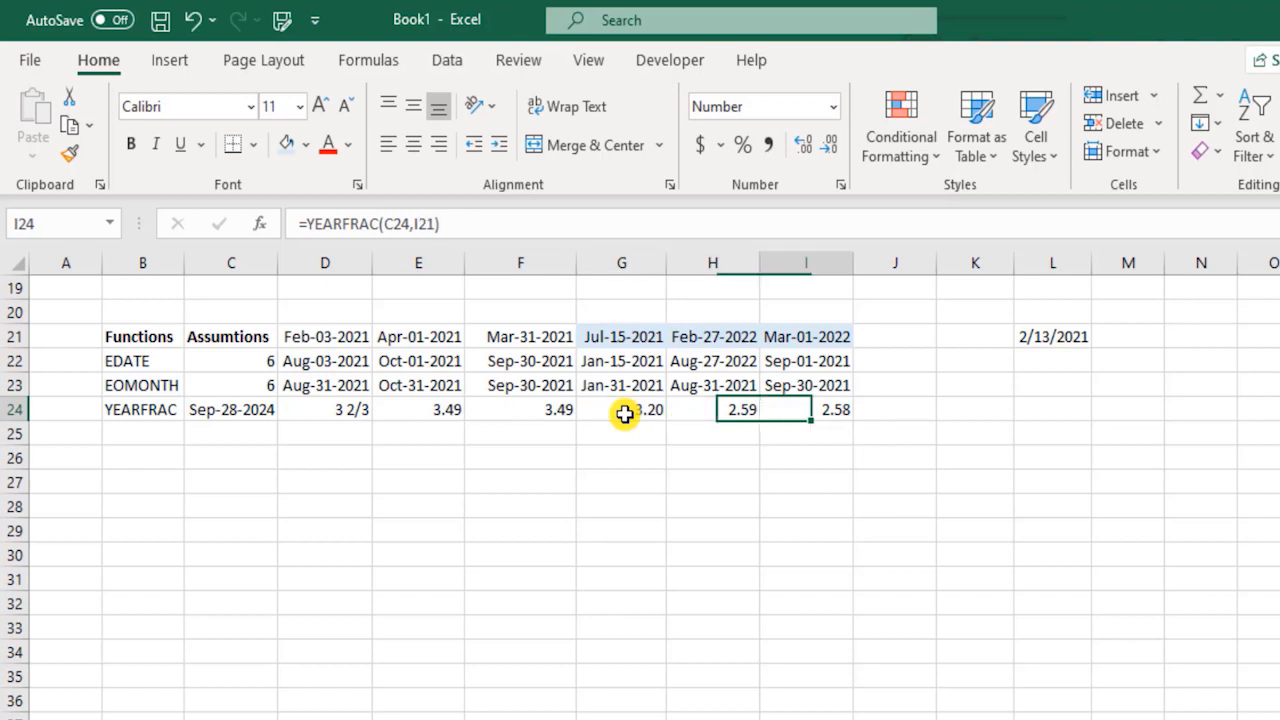
Format the YEARFRAC results in E24:I24 as fractions of up to one digit.
key("shift+Left")
key("shift+Left")
key("shift+Left")
key("shift+Left")
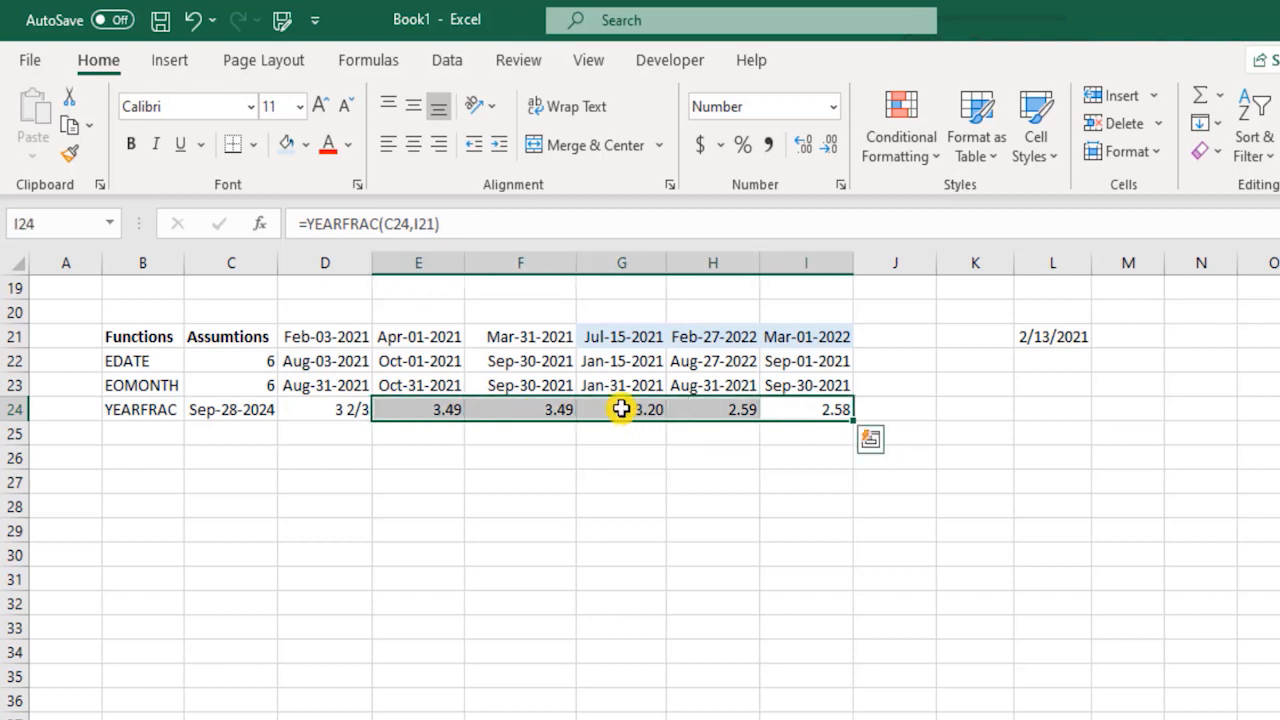
left_click(840, 185)
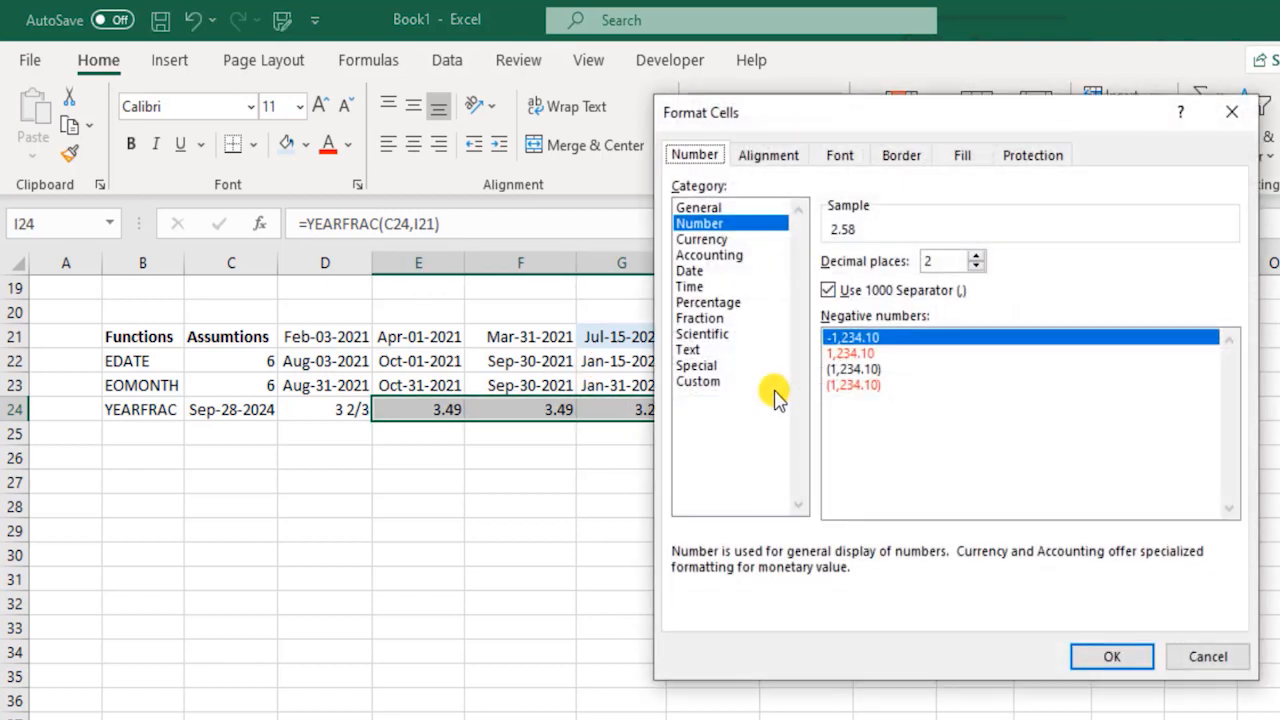
left_click(705, 318)
left_click(932, 277)
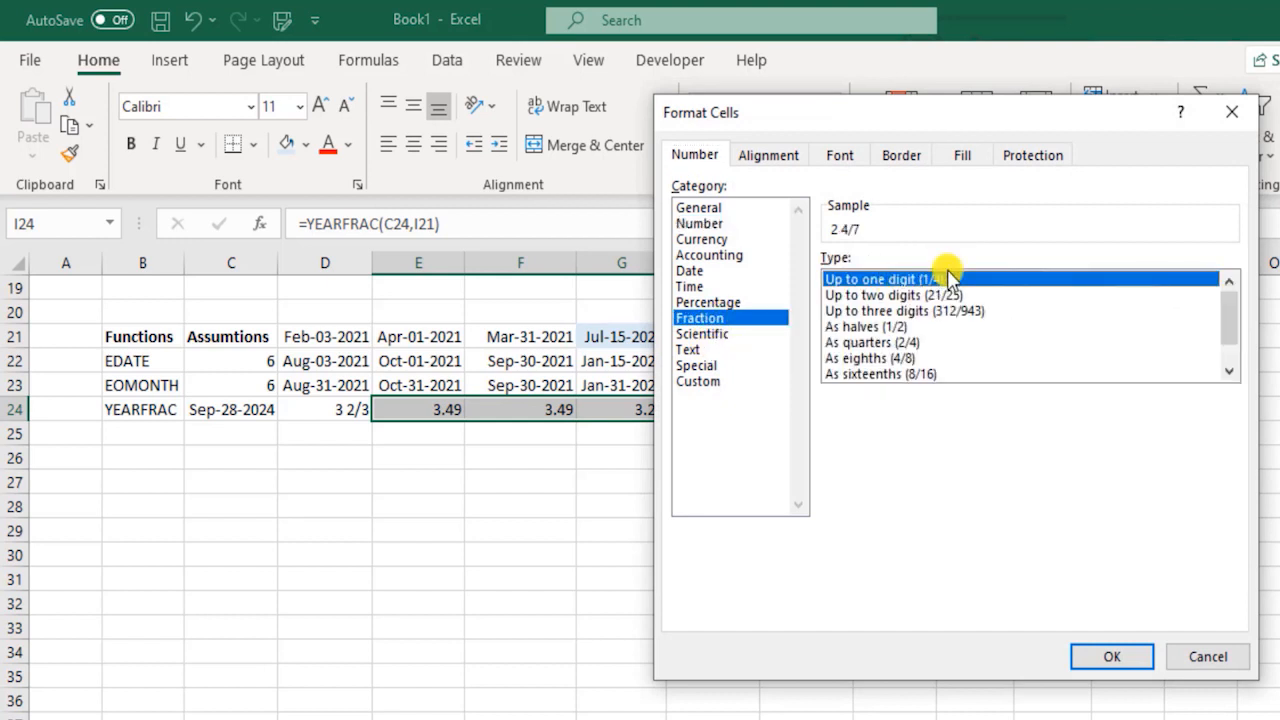
left_click(1110, 655)
left_click(648, 485)
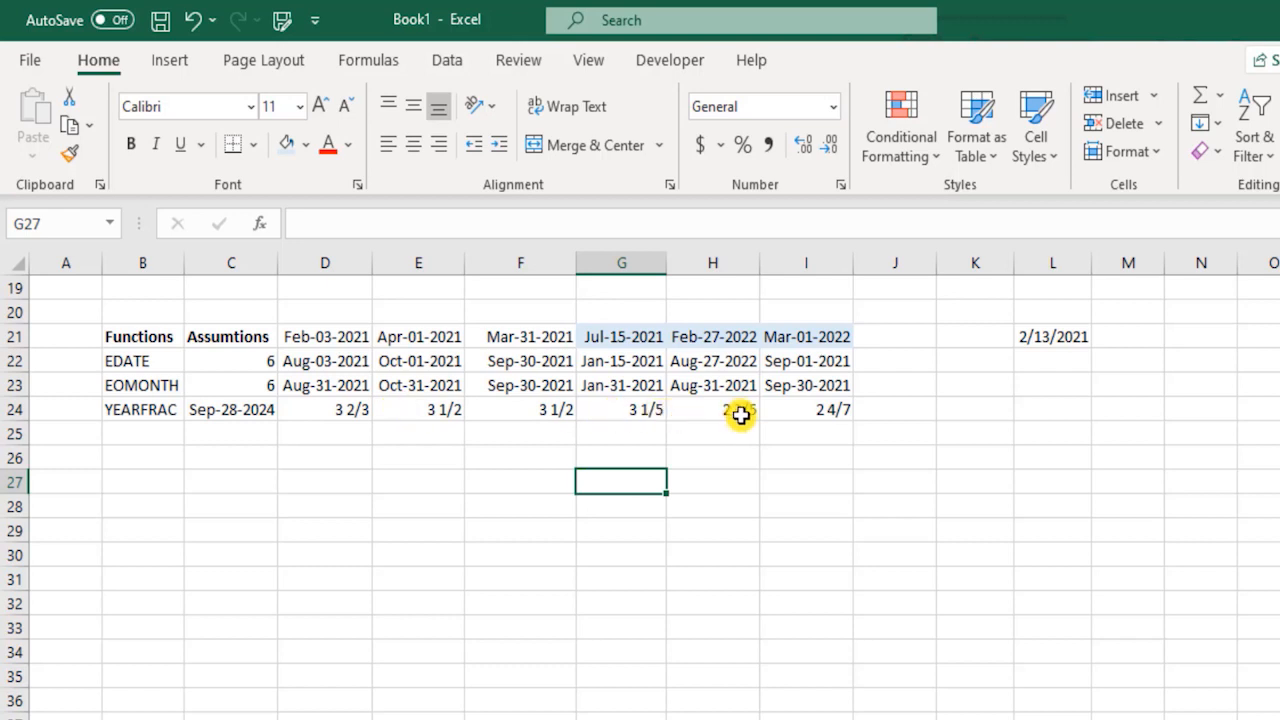
Undo the fraction and two-decimal number formats on the YEARFRAC results in E24:I24.
key("ctrl+z")
key("ctrl+z")
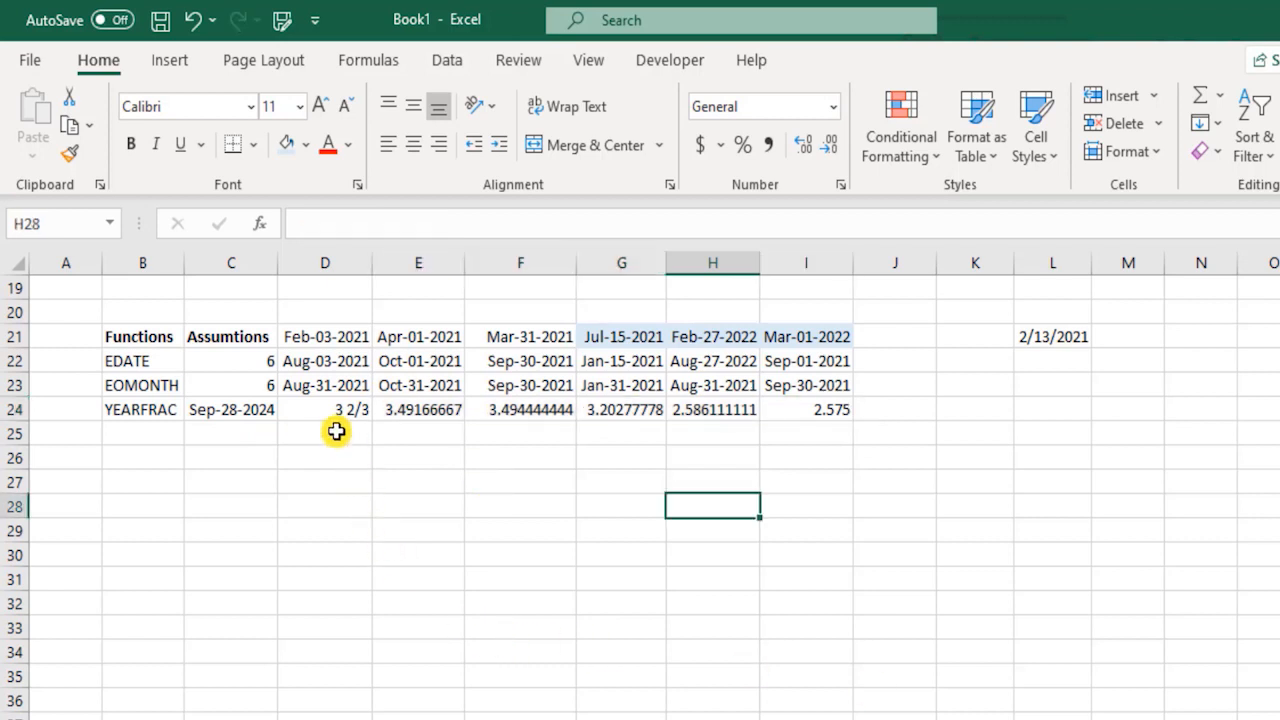
left_click_drag(171, 409, 832, 428)
left_click(830, 413)
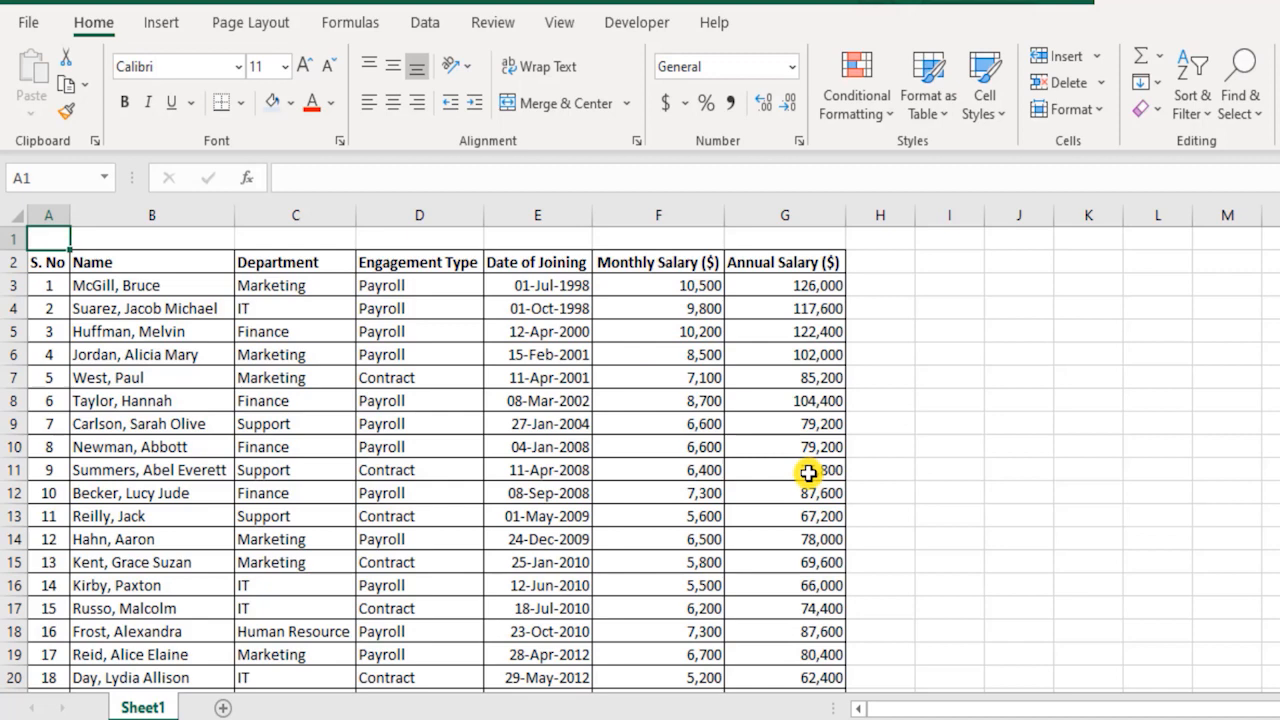
In the employee salary workbook, enter the header Tenure in H2 beside the annual salary column.
left_click_drag(558, 285, 571, 640)
scroll(574, 645, "up", 3)
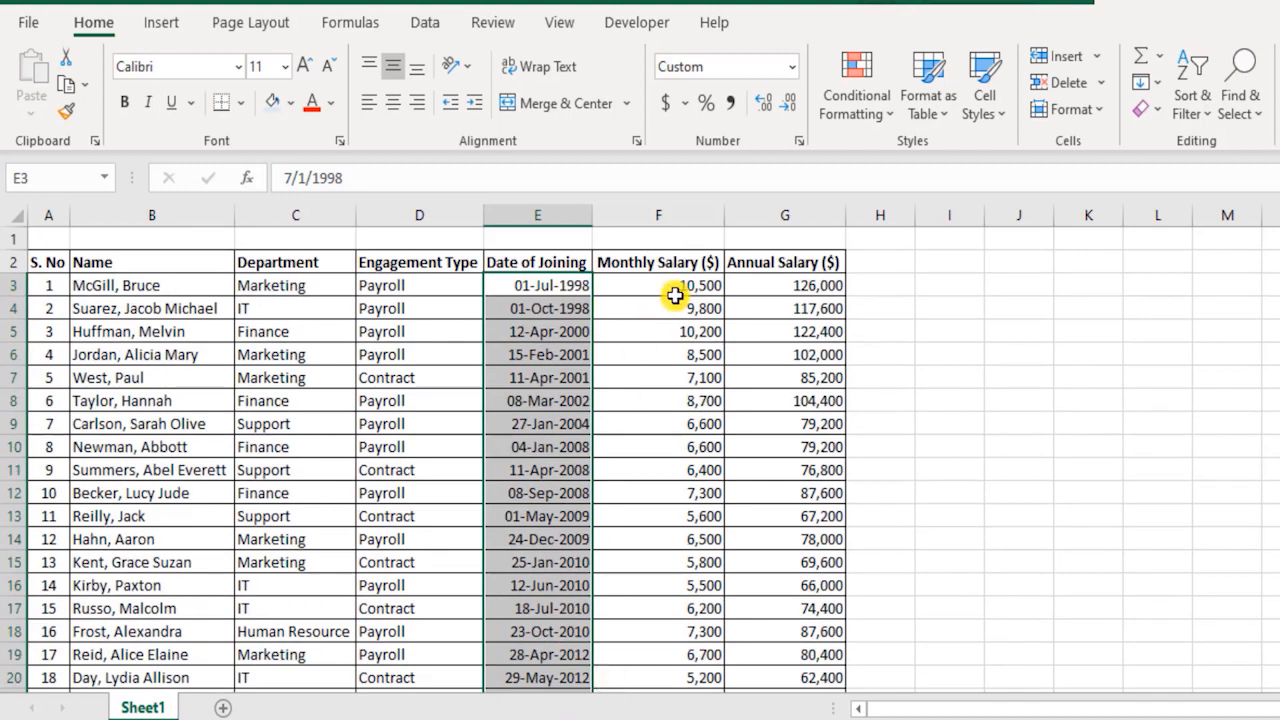
left_click(886, 261)
type("Tenure")
key("Return")
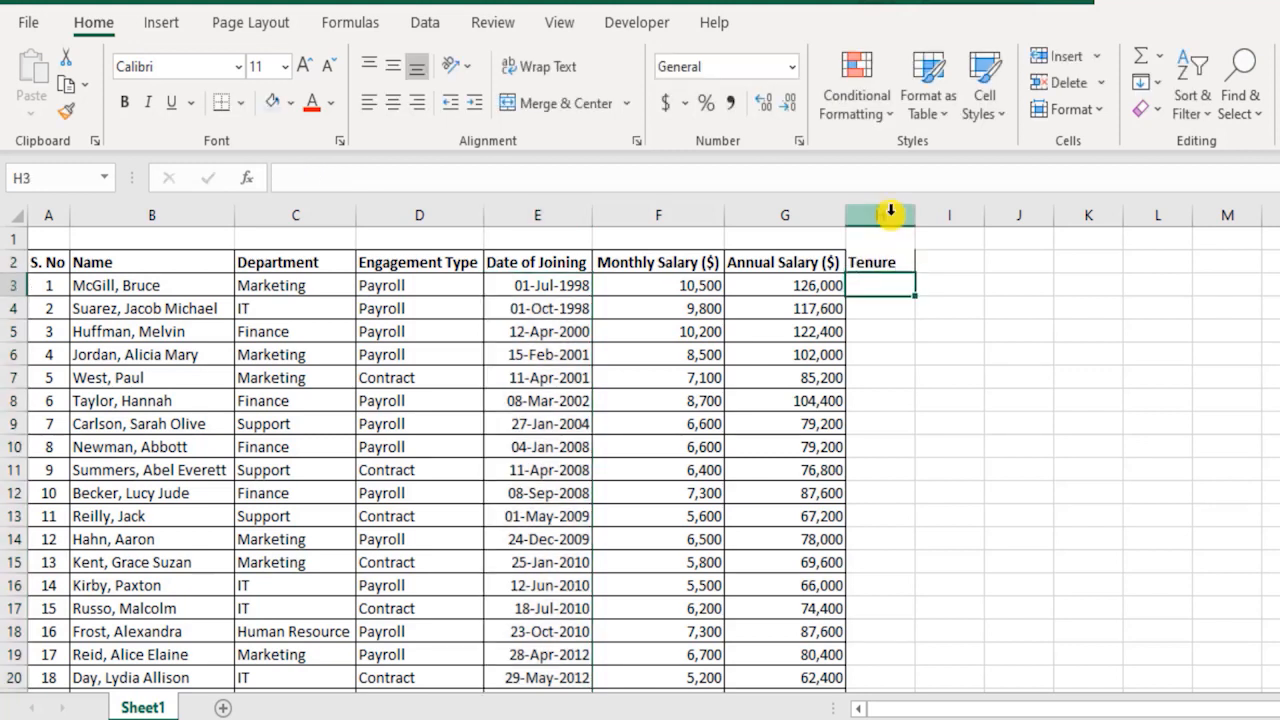
Enter the formula =YEARFRAC(E3,TODAY()) in H3 to calculate the first employee's tenure from the date of joining.
type("=yea")
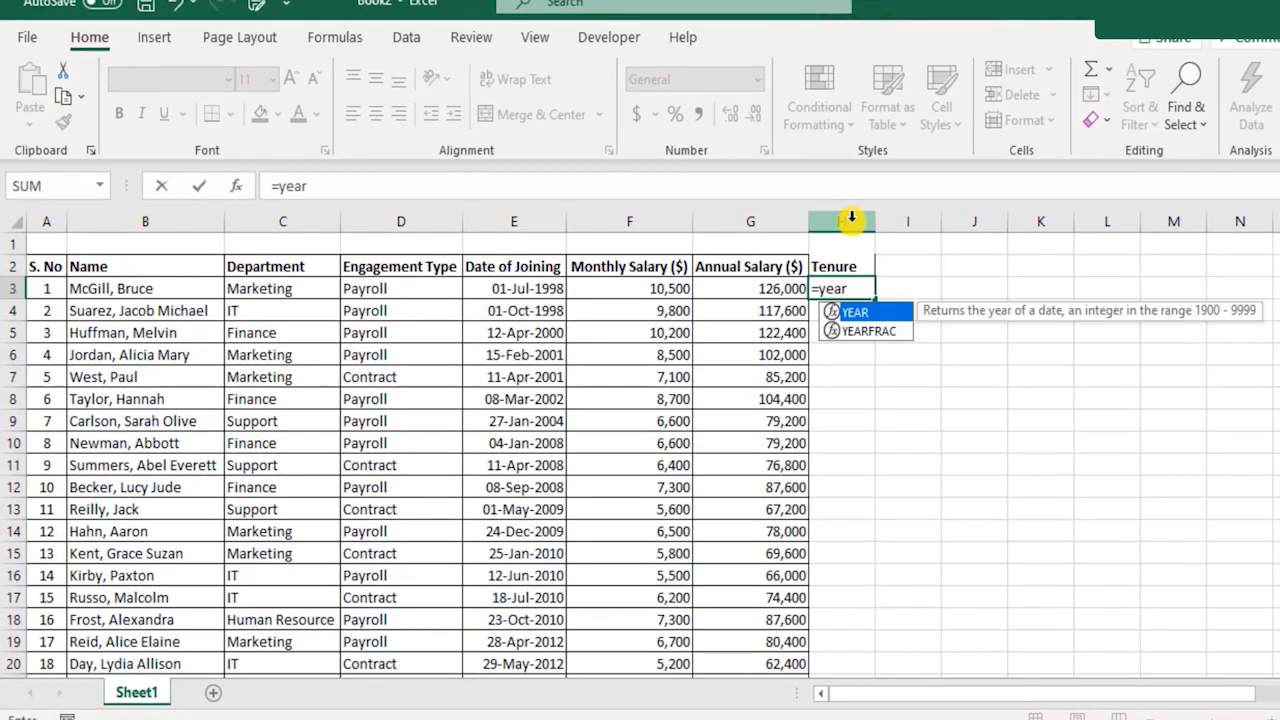
type("r")
key("Down")
key("Tab")
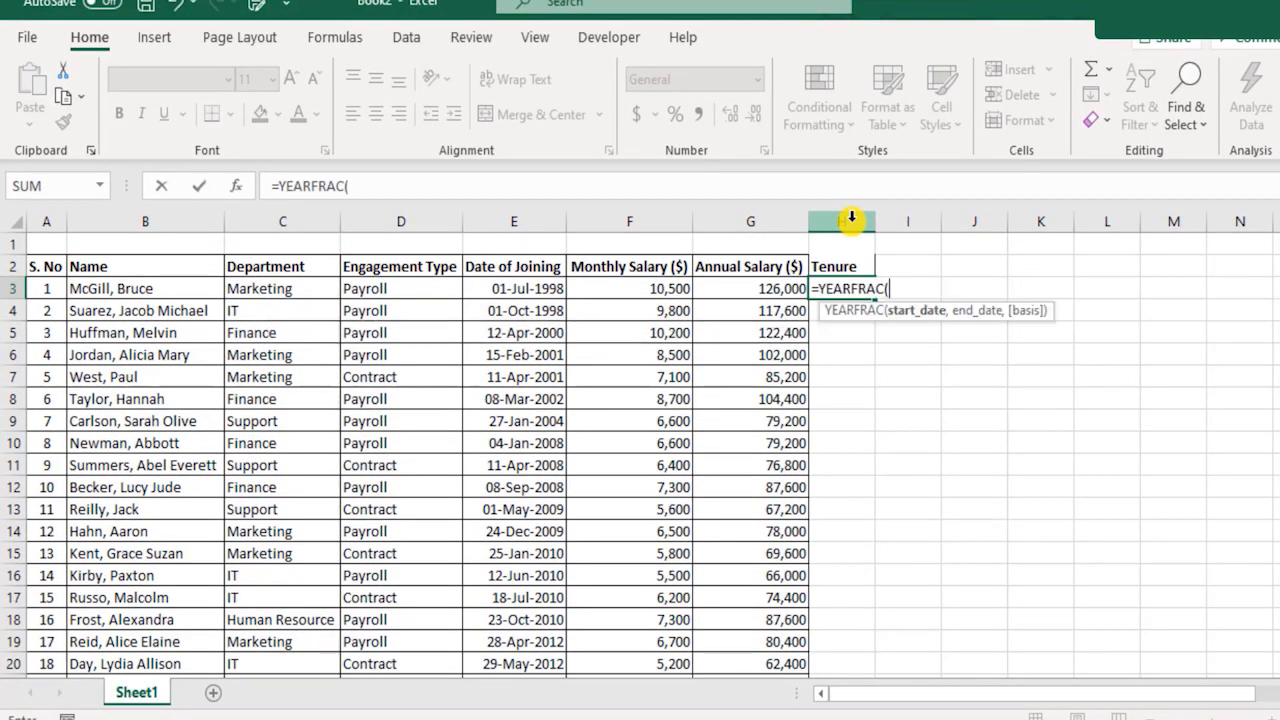
key("Left")
key("Left")
key("Left")
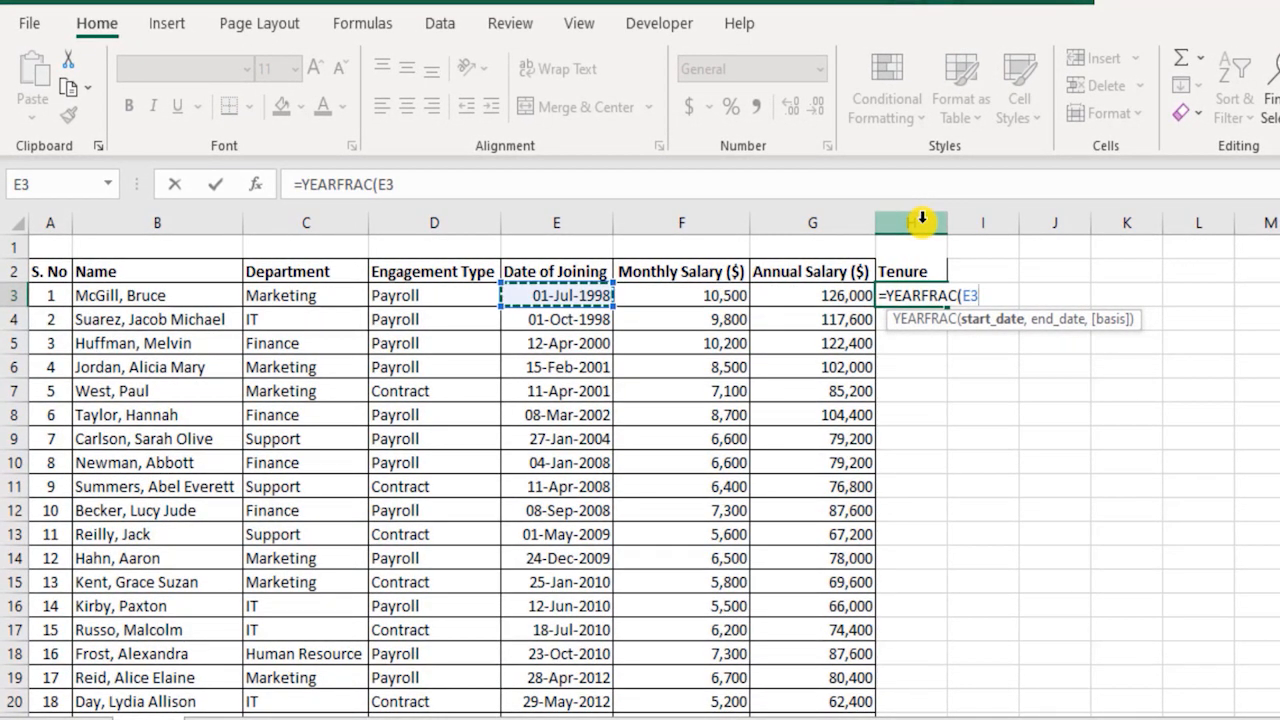
type(",")
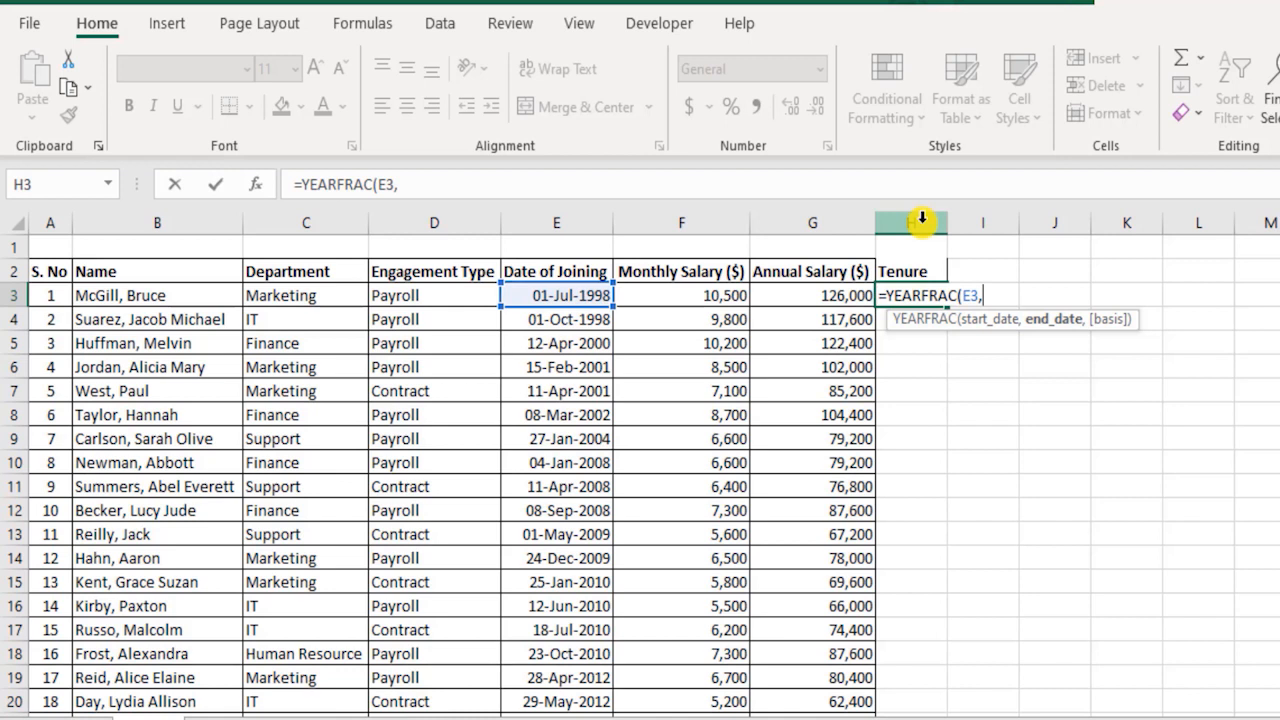
type("tod")
key("Tab")
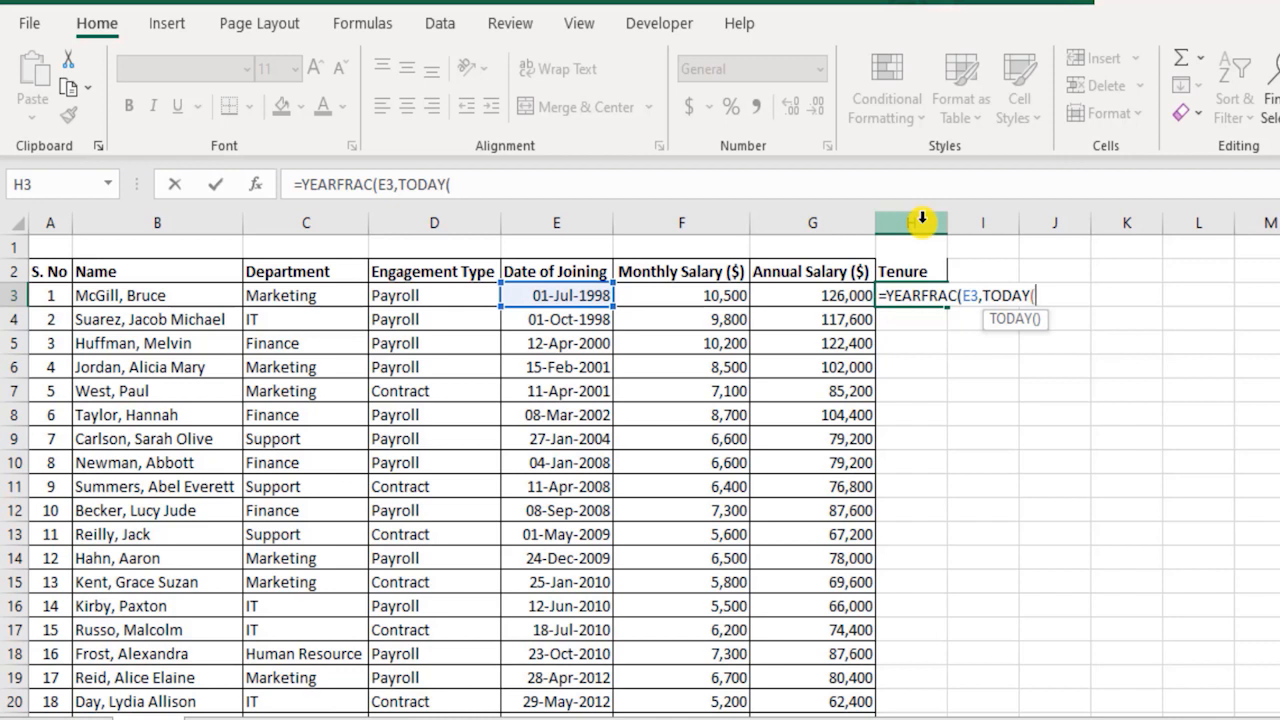
type(")")
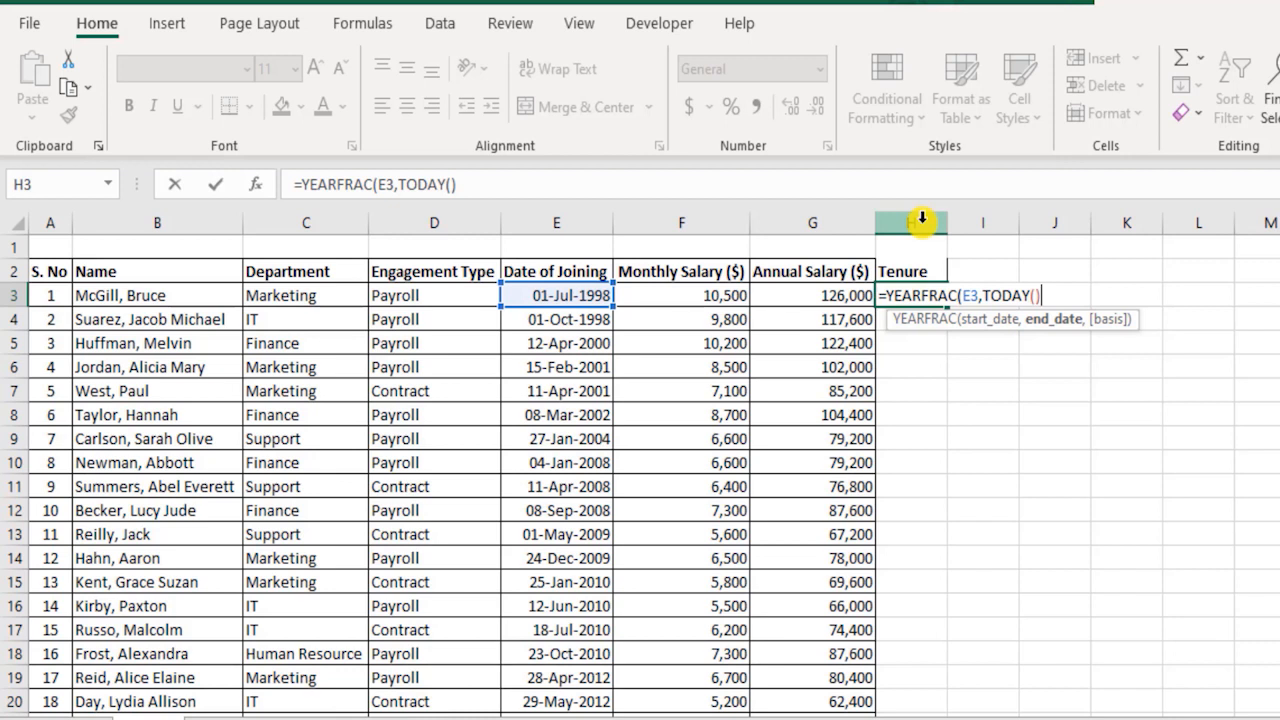
type(")")
key("Return")
key("Up")
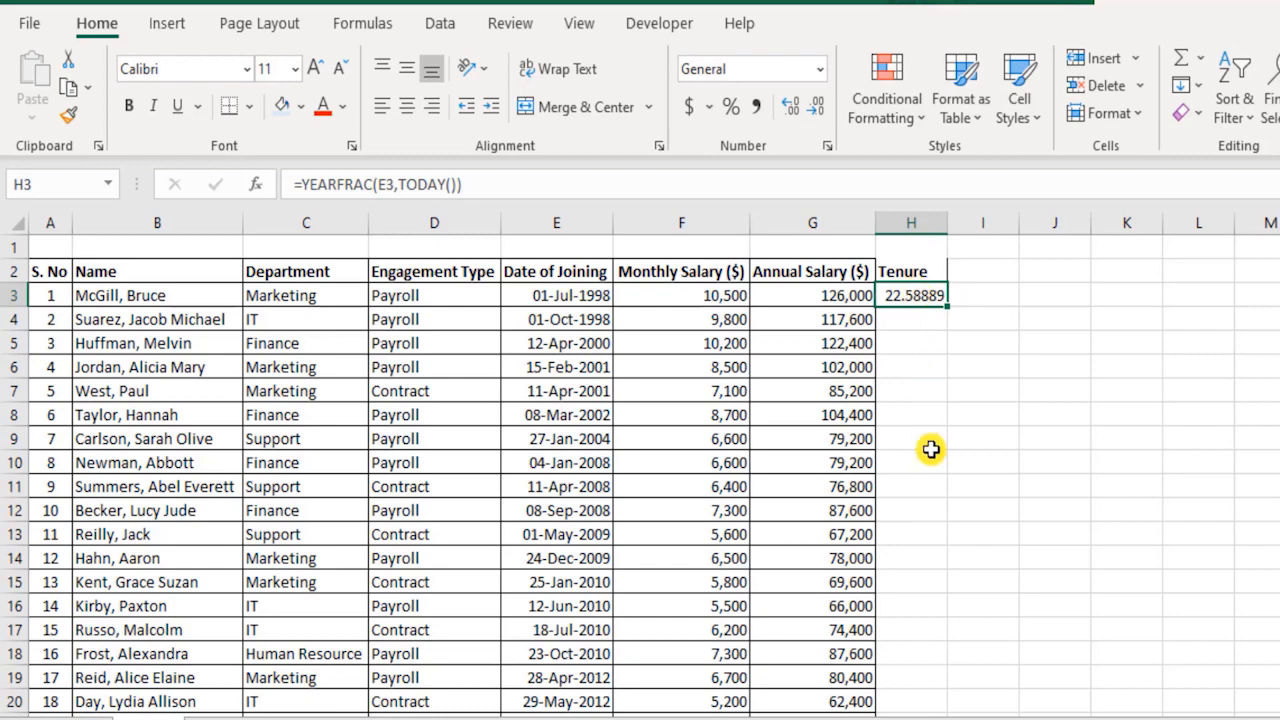
Fill the tenure formula from H3 down to the last employee row, H27.
scroll(931, 450, "down", 5)
scroll(942, 549, "up", 5)
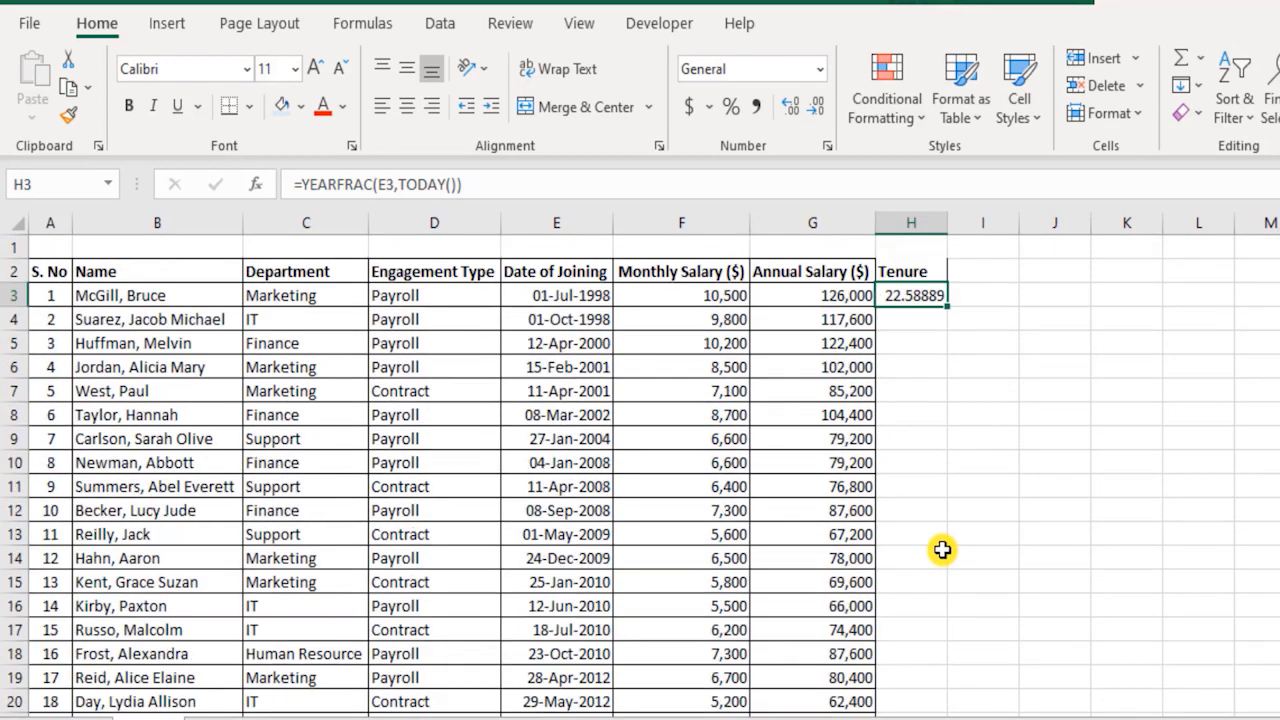
left_click_drag(948, 308, 940, 640)
scroll(943, 614, "up", 4)
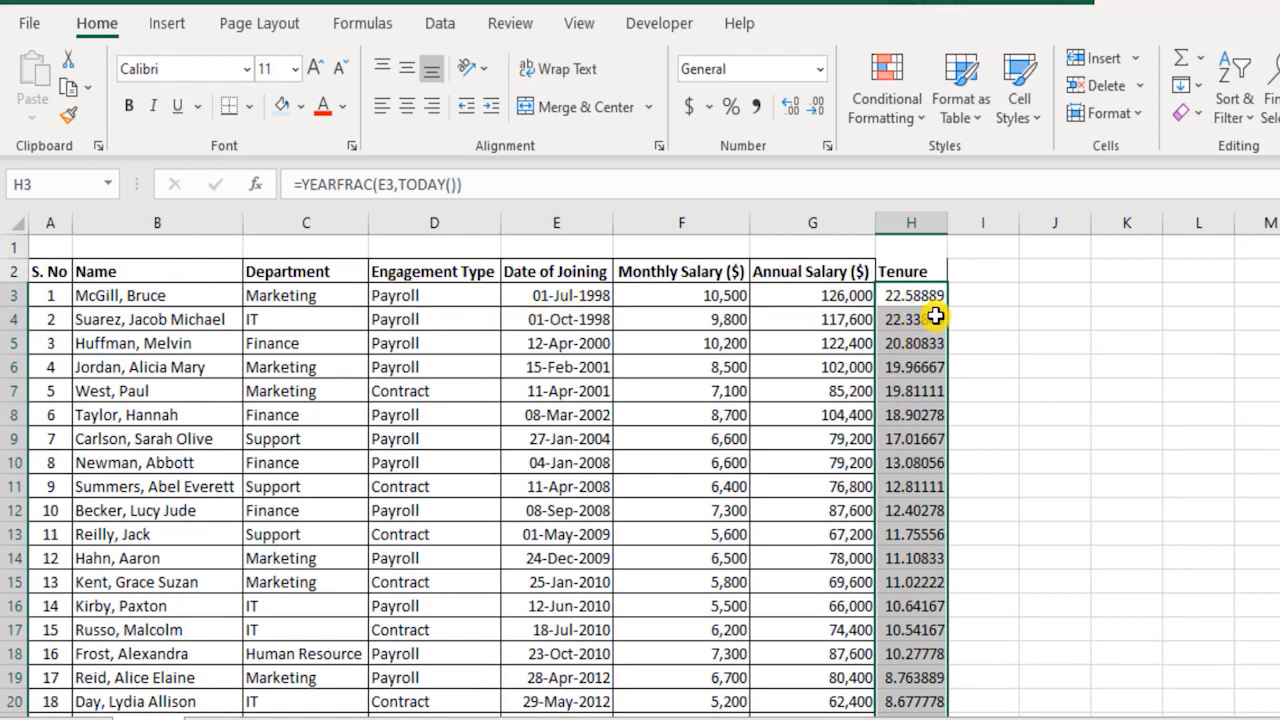
Examine the tenure results in H3:H4 together with the employee records in rows 3 and 4.
left_click_drag(920, 289, 925, 320)
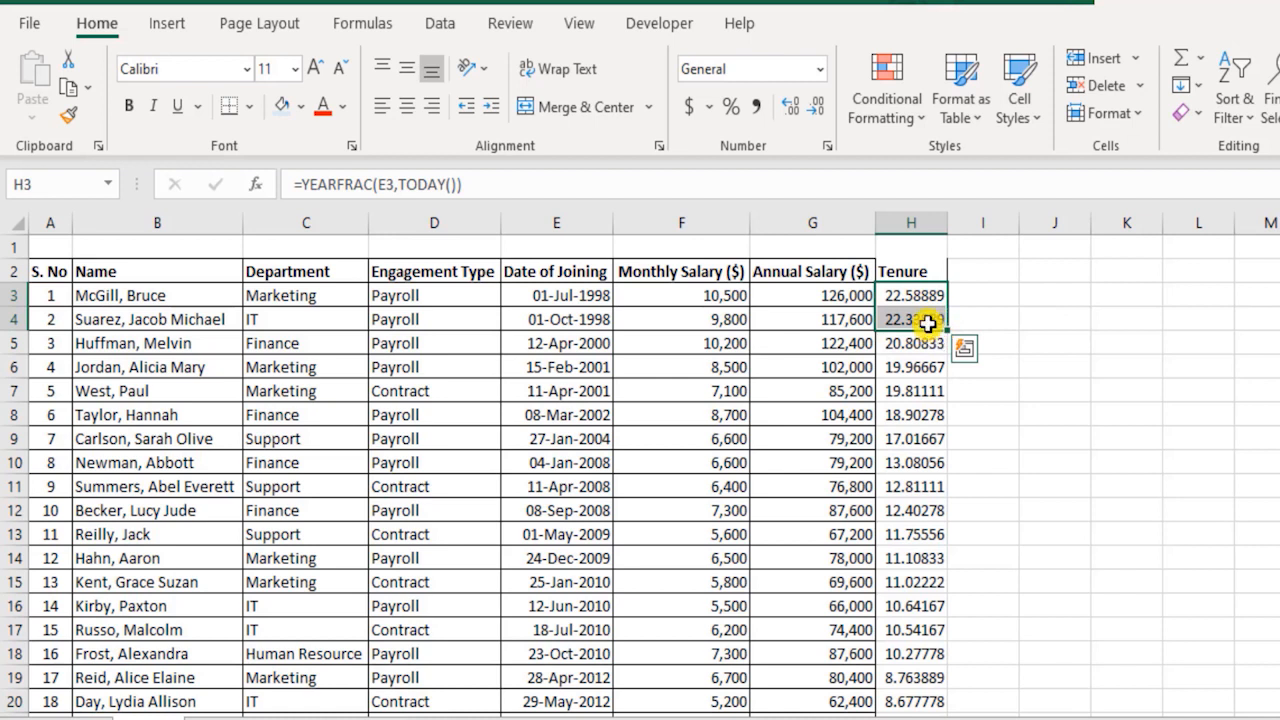
left_click_drag(809, 294, 102, 290)
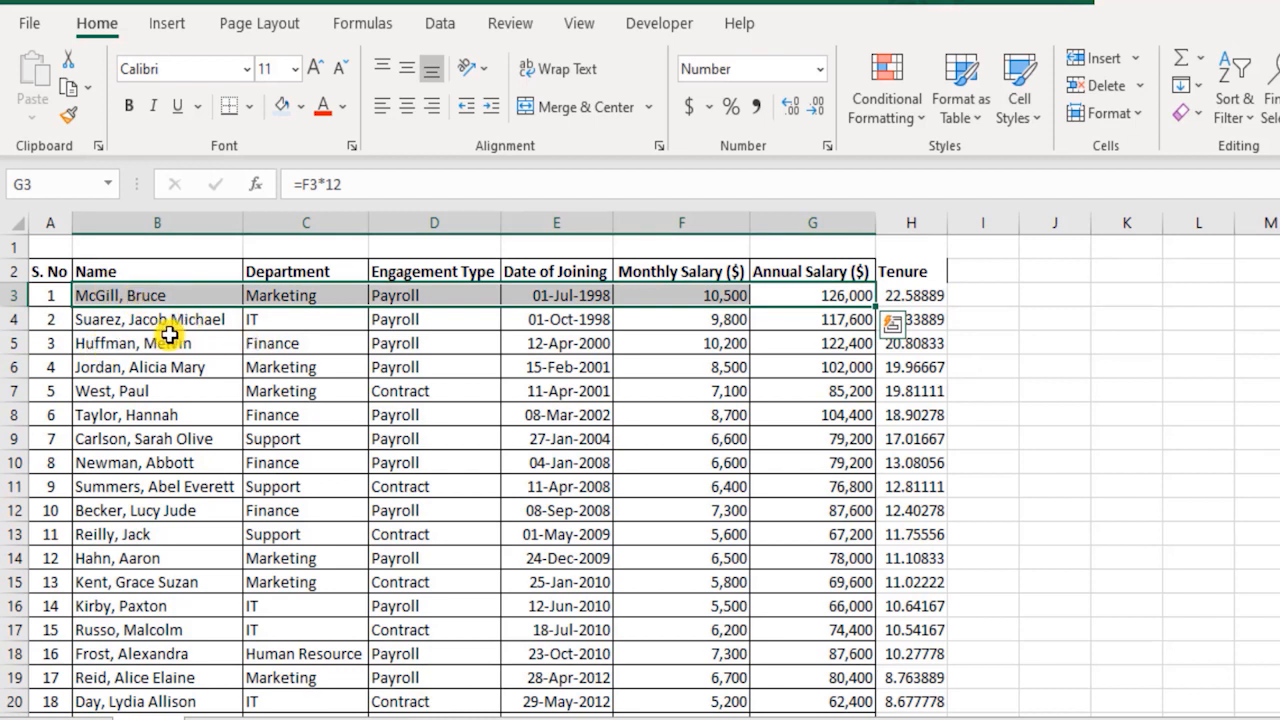
left_click_drag(168, 322, 935, 325)
left_click(212, 322)
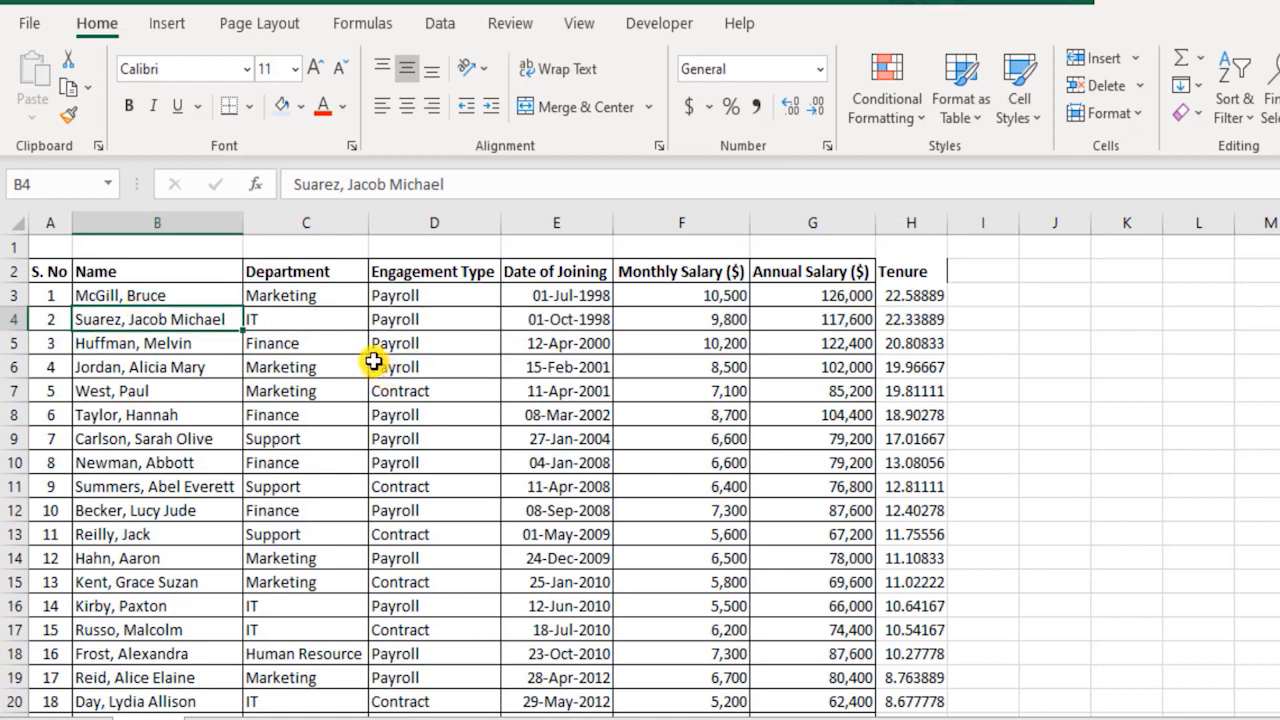
left_click(933, 323)
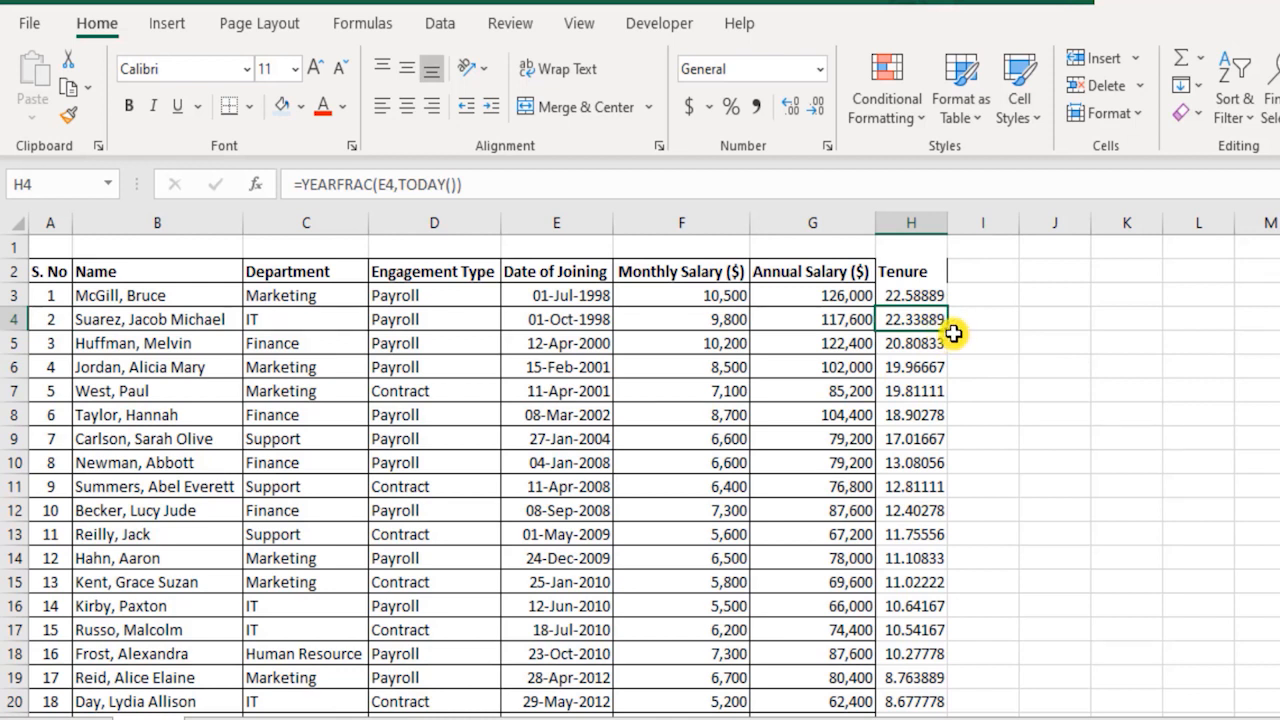
Try the Fraction number format on the tenure in H4 and return the cell to General.
left_click(820, 69)
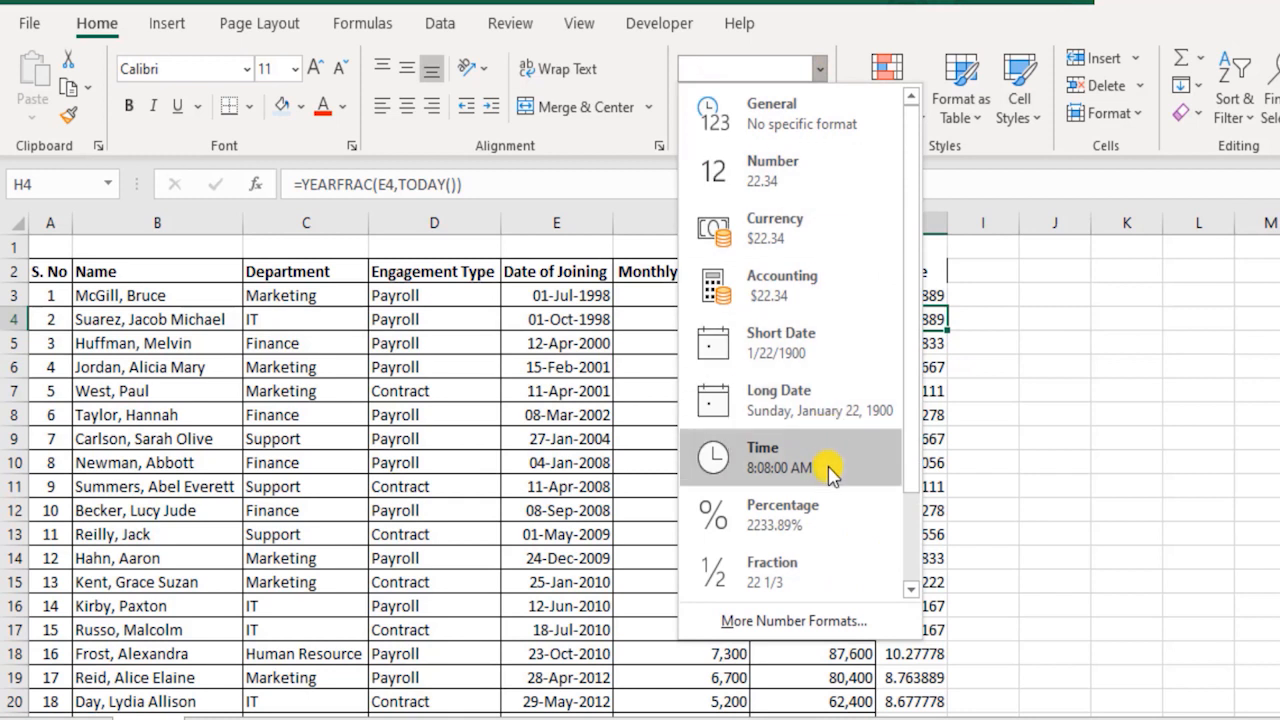
left_click(818, 575)
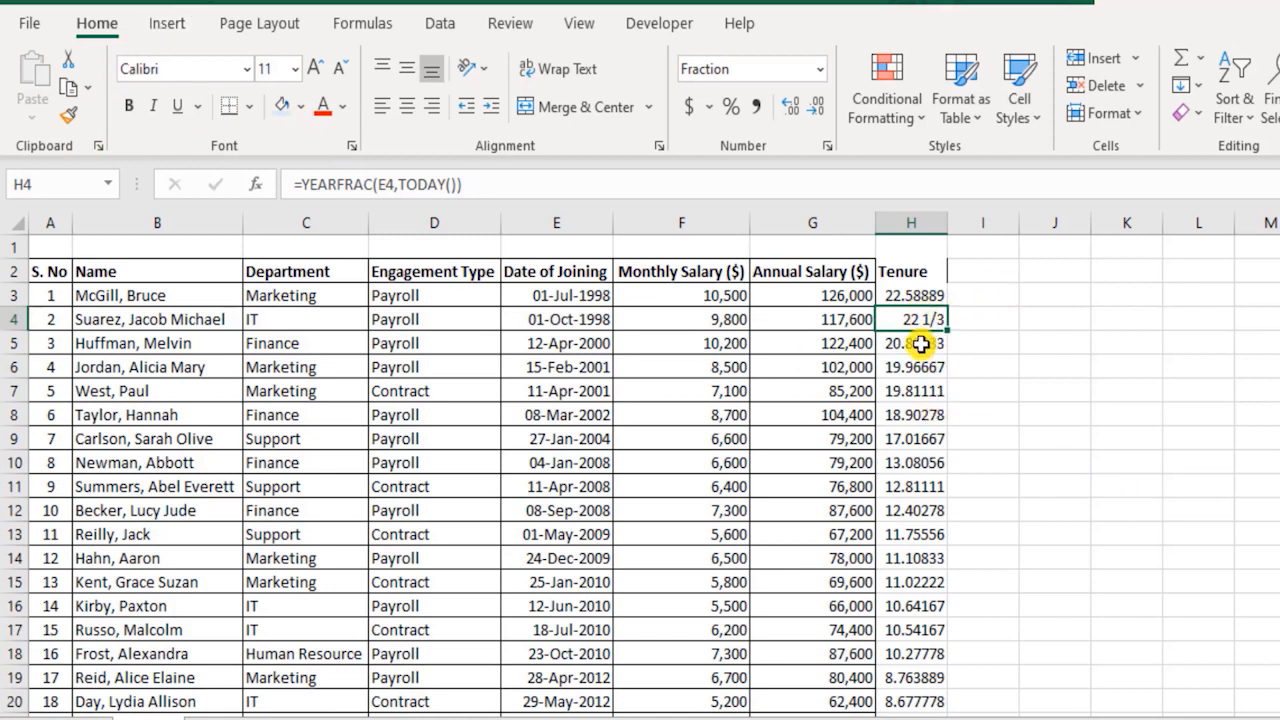
key("ctrl+shift+asciitilde")
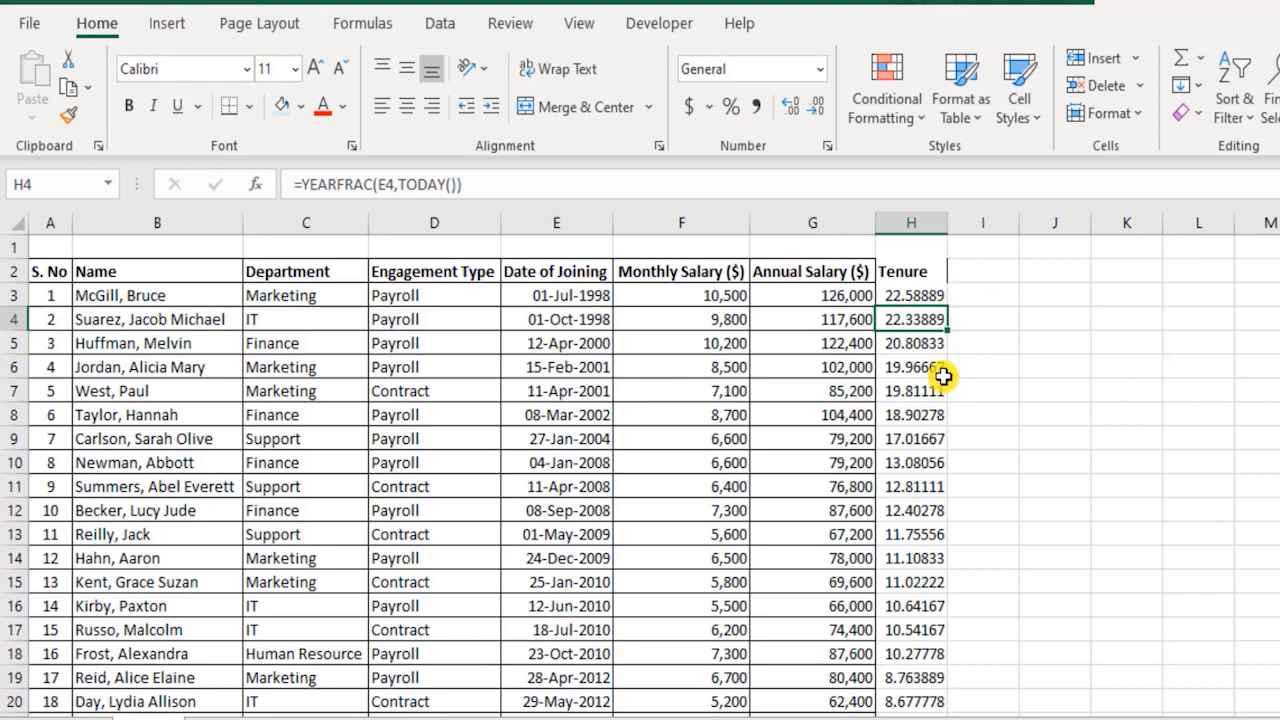
Review the tenure values down column H against the dates of joining in E3:E27.
left_click_drag(915, 290, 921, 535)
left_click(924, 322)
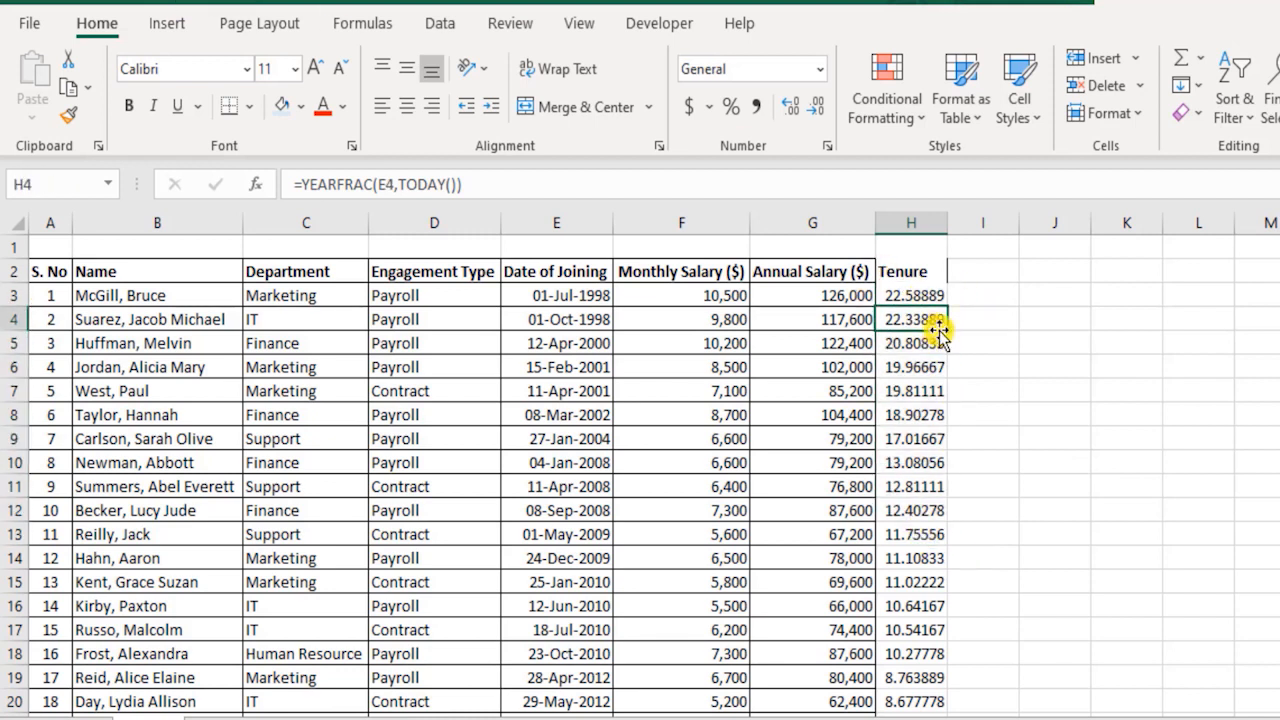
left_click(928, 345)
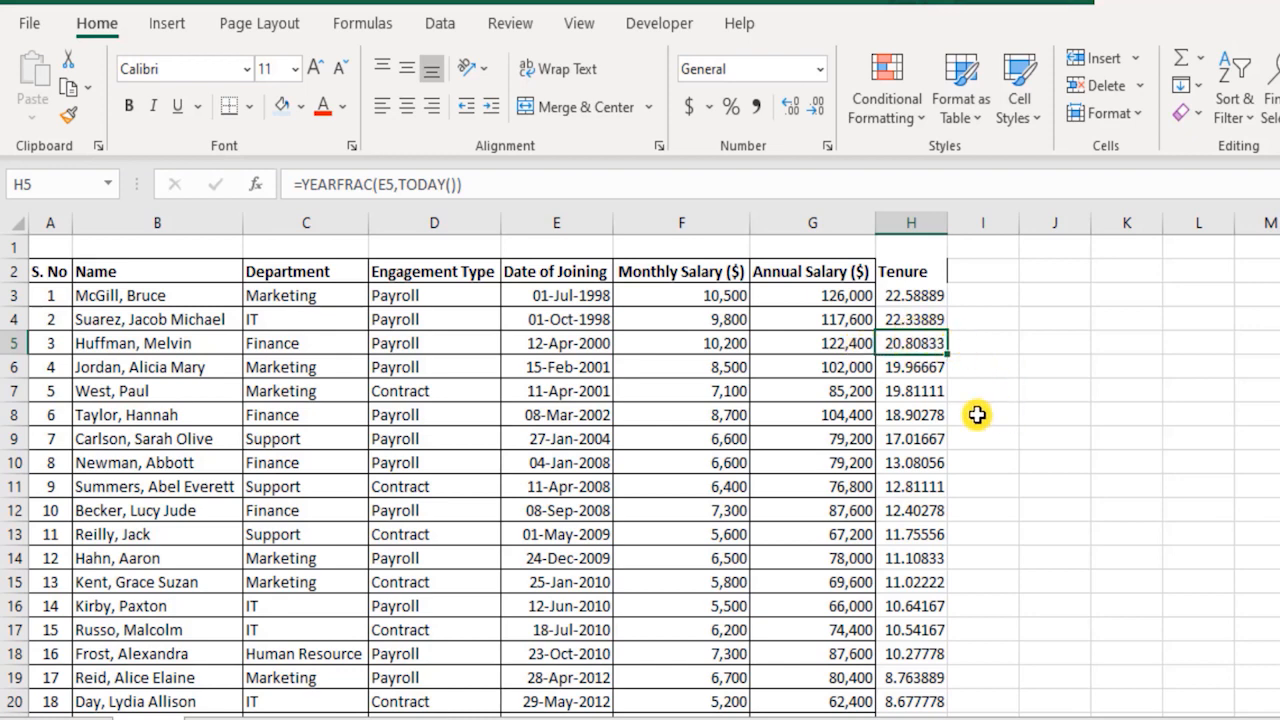
left_click_drag(920, 369, 982, 680)
left_click(926, 586)
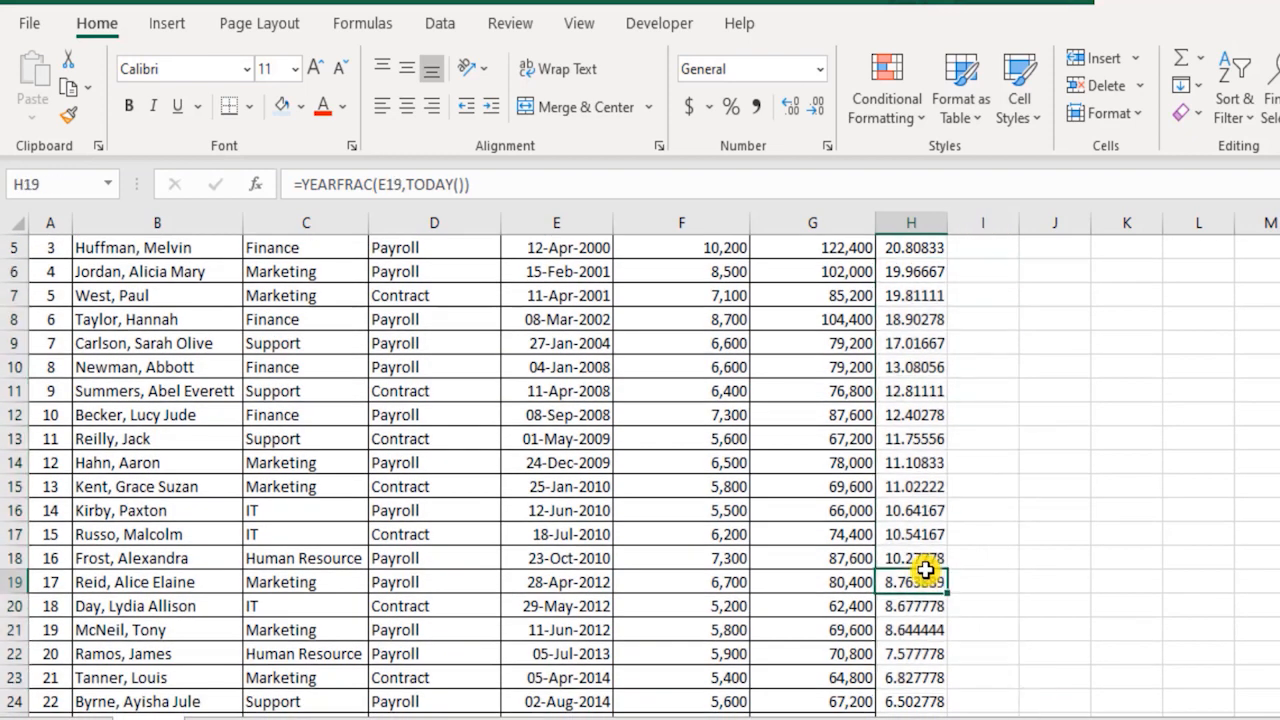
scroll(930, 570, "down", 4)
scroll(931, 558, "up", 2)
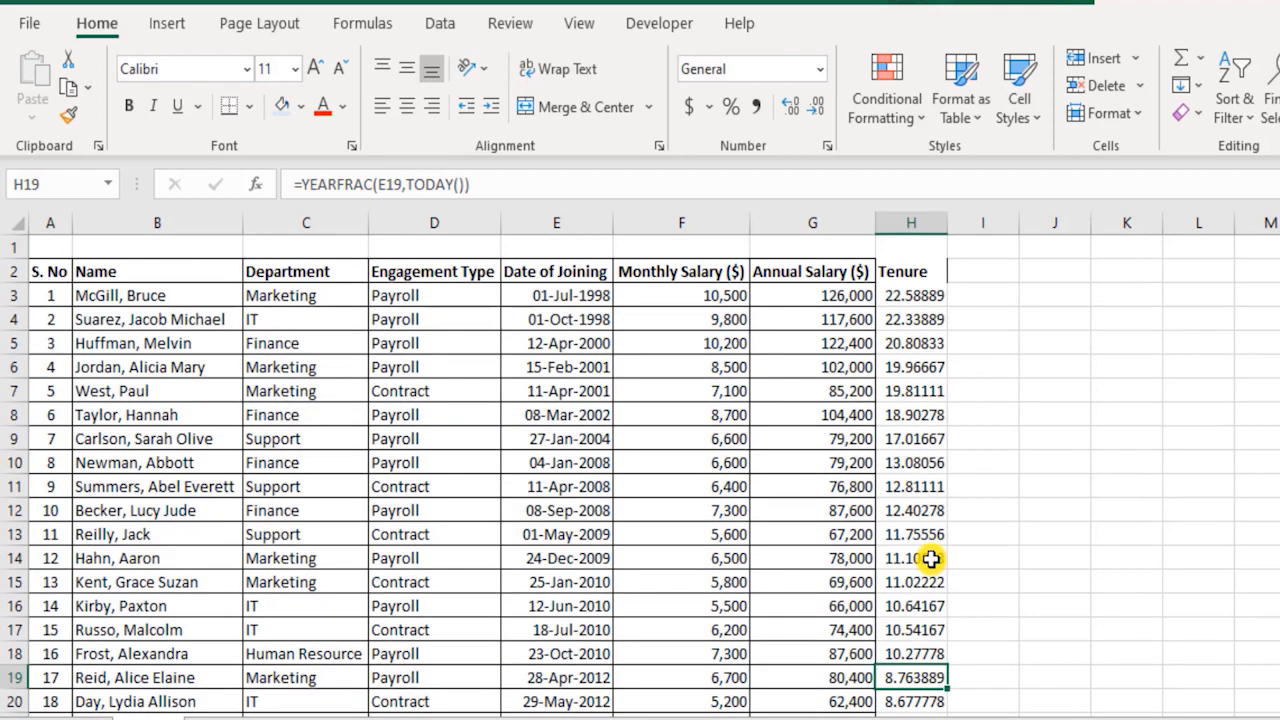
scroll(931, 558, "down", 5)
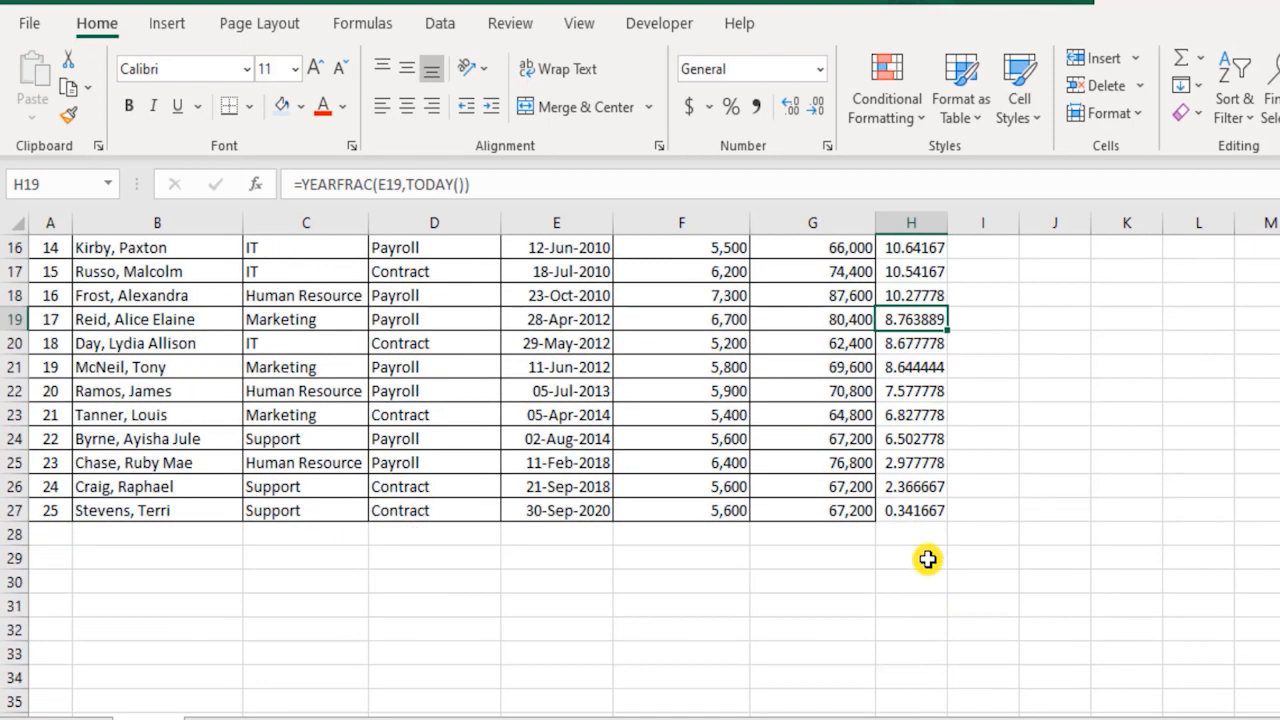
left_click_drag(560, 510, 574, 296)
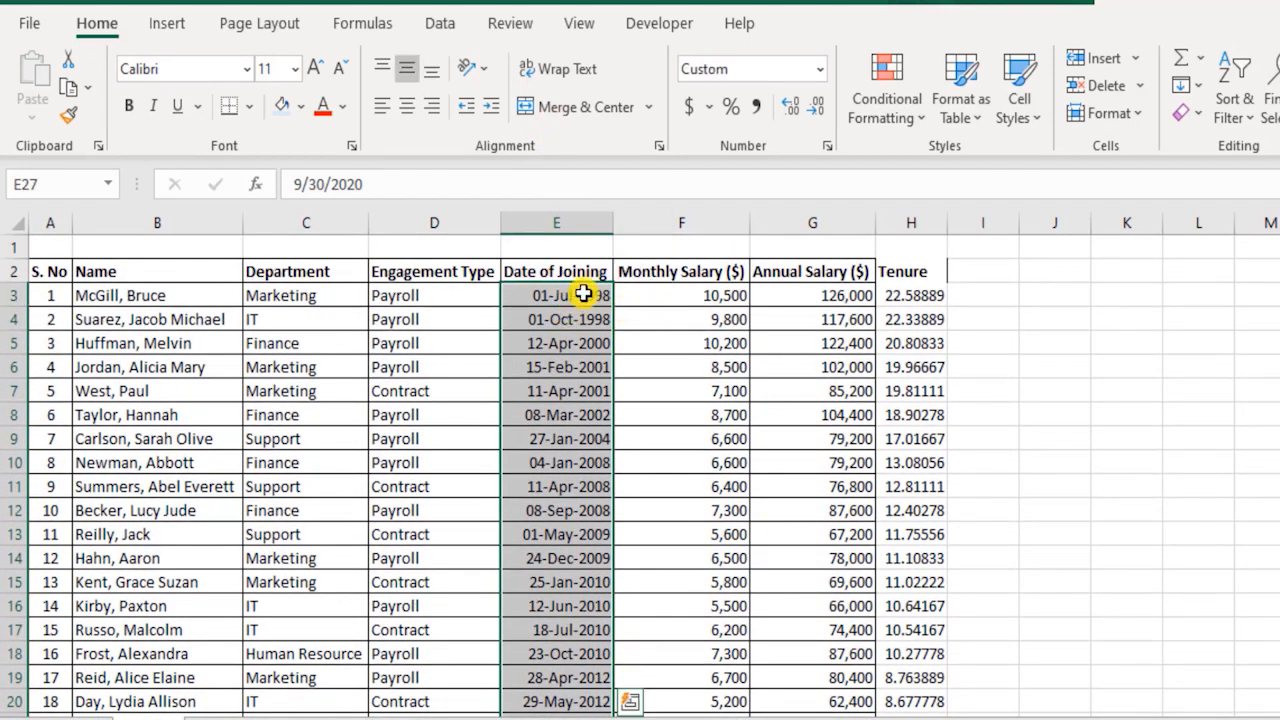
left_click_drag(914, 295, 925, 684)
scroll(917, 568, "up", 3)
Enter the header Year of Joining in I2 beside Tenure.
left_click(1005, 270)
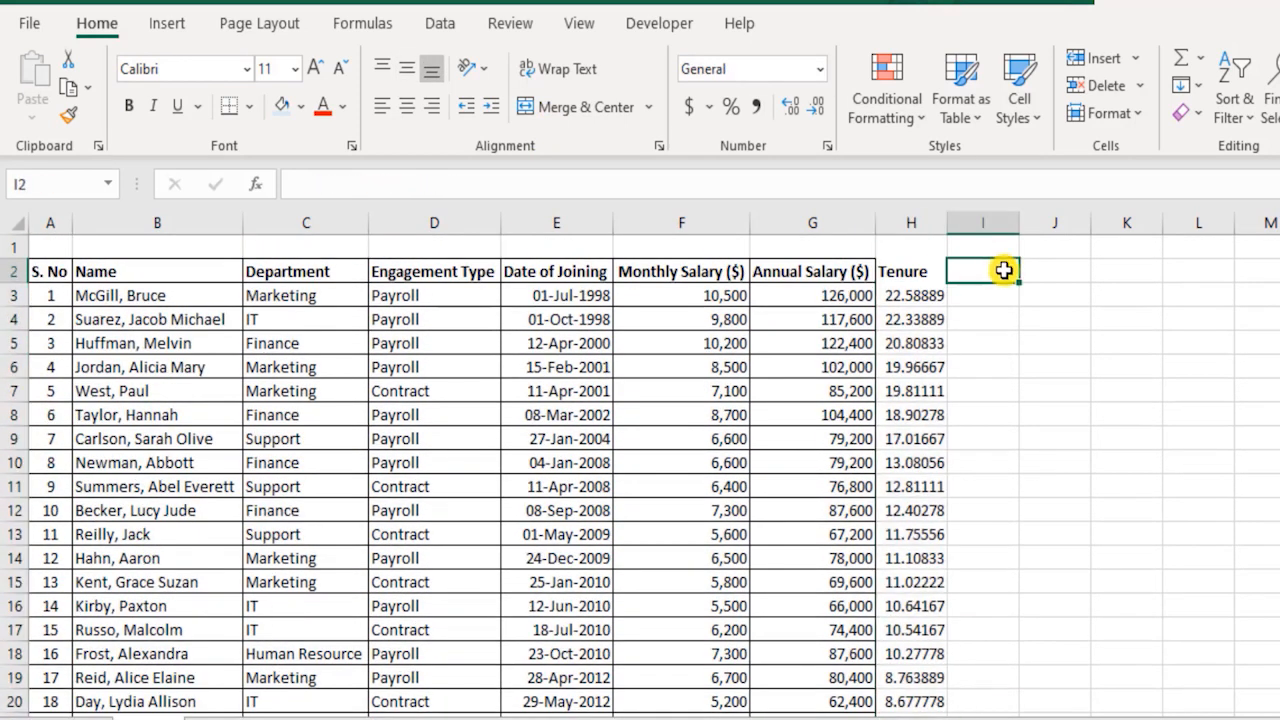
type("Yea")
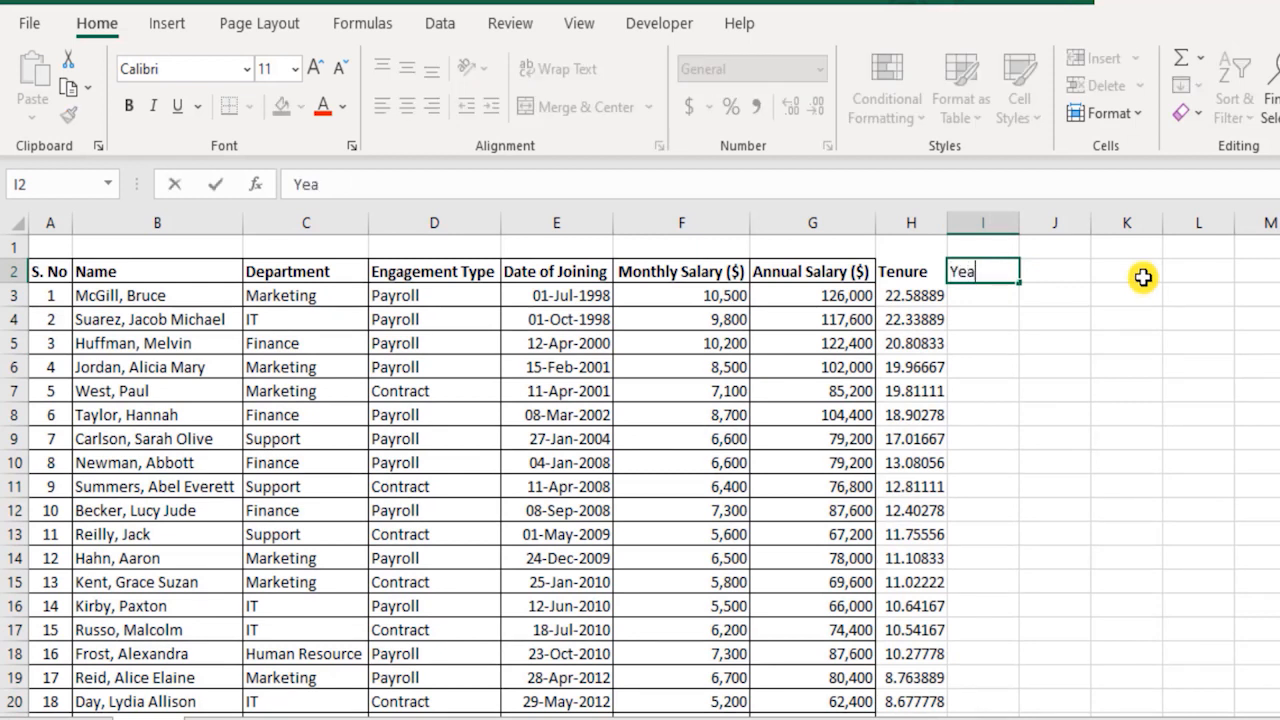
type("r of Joining")
key("Return")
Enter the formula =YEAR(E3) in I3 to extract the year from the first date of joining.
type("=y")
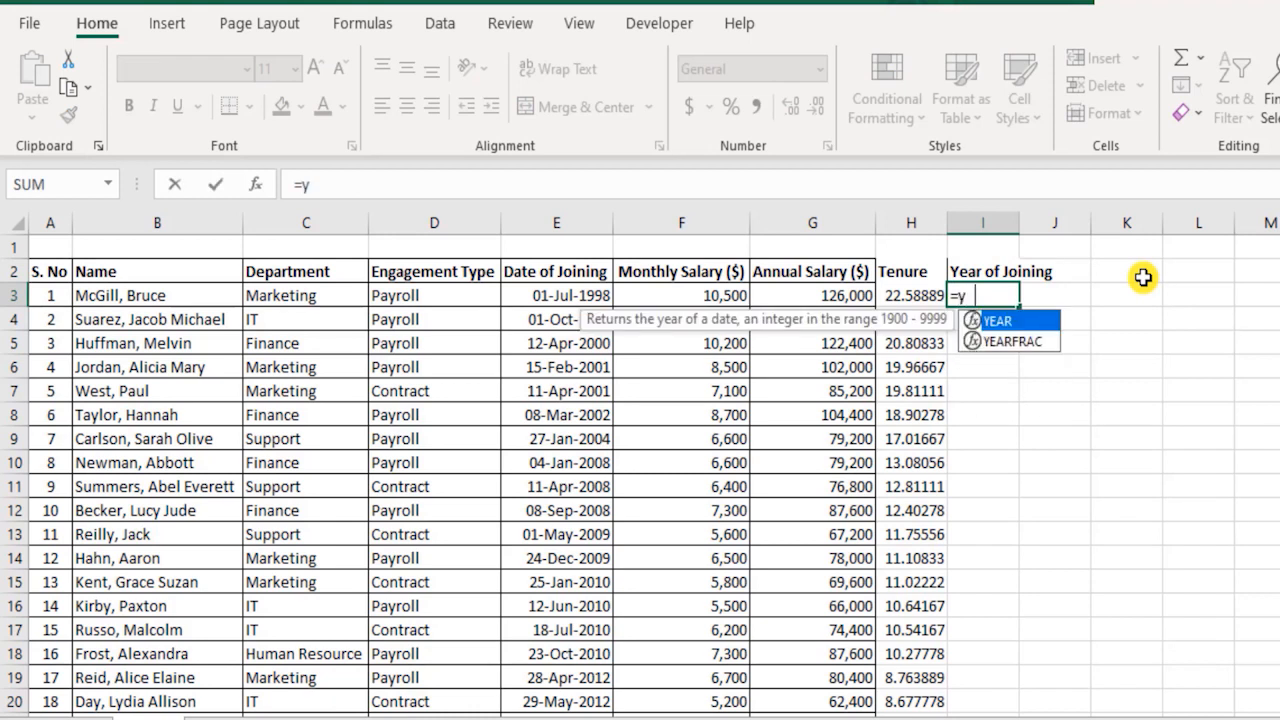
type("ear")
key("Tab")
key("Left")
key("Left")
key("Left")
key("Left")
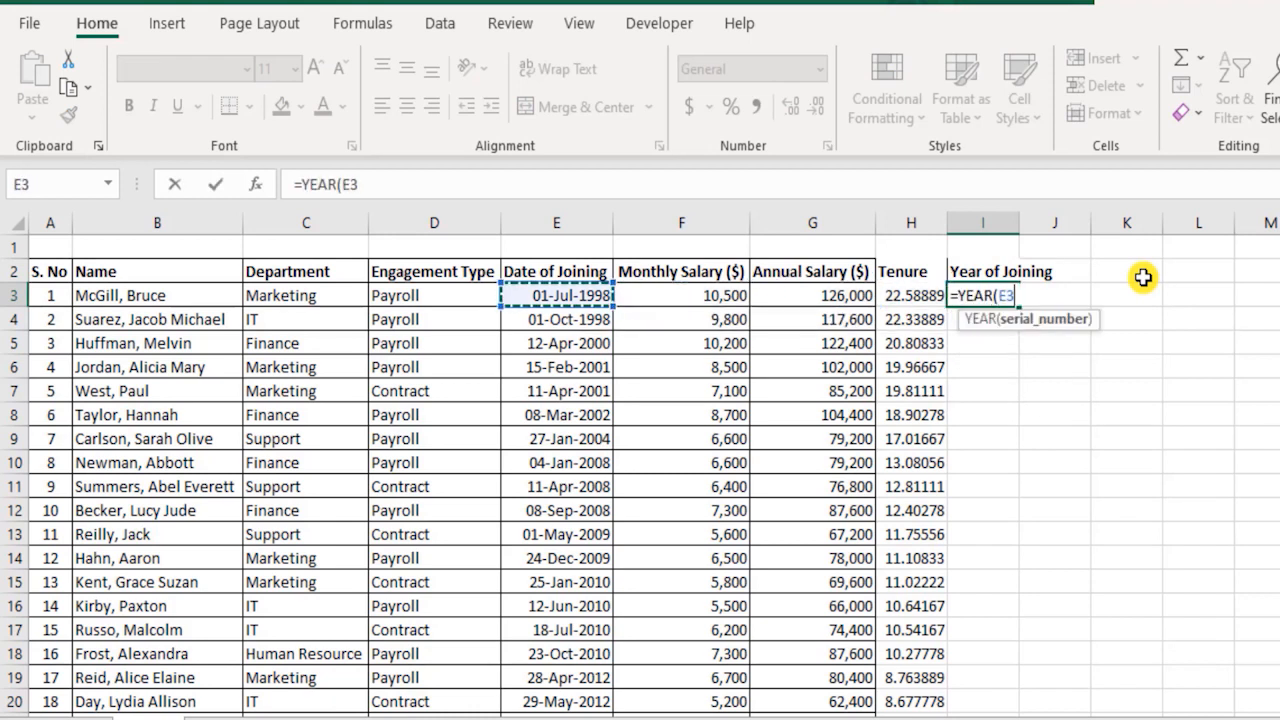
key("Return")
key("Up")
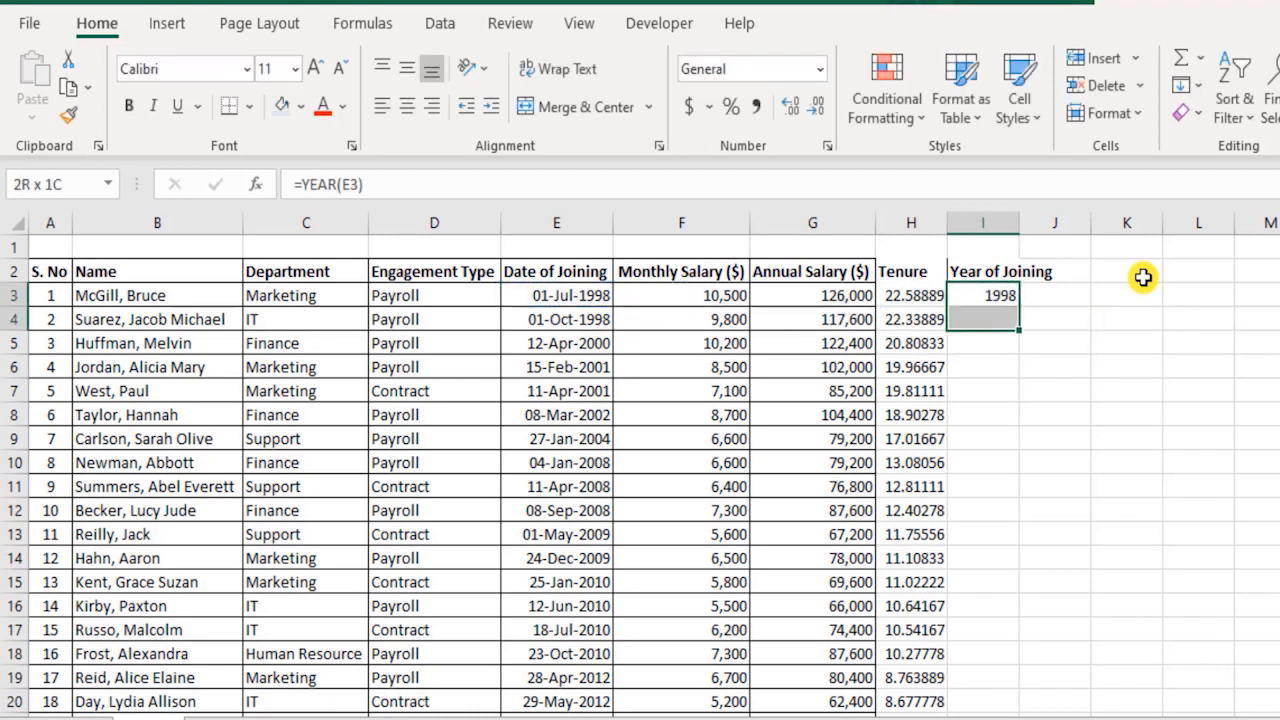
Fill the YEAR formula from I3 down through I27 for all employees.
key("shift+Down")
key("shift+Down")
key("shift+Down")
key("shift+Down")
key("shift+Down")
key("shift+Down")
key("shift+Down")
key("shift+Down")
key("shift+Down")
key("shift+Down")
key("shift+Down")
key("shift+Down")
key("shift+Down")
key("shift+Down")
key("shift+Down")
key("shift+Down")
key("shift+Down")
key("shift+Down")
key("shift+Down")
key("shift+Down")
key("shift+Up")
key("shift+Up")
key("shift+Up")
key("shift+Up")
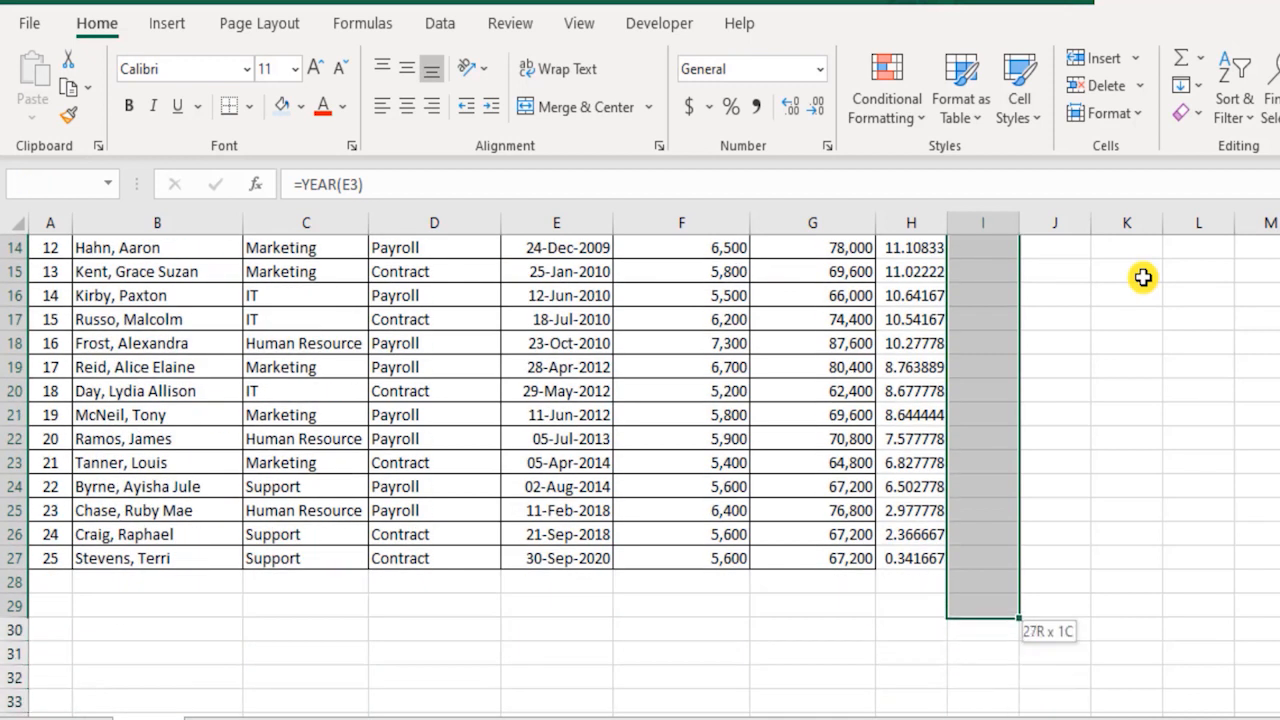
key("shift+Up")
key("shift+Up")
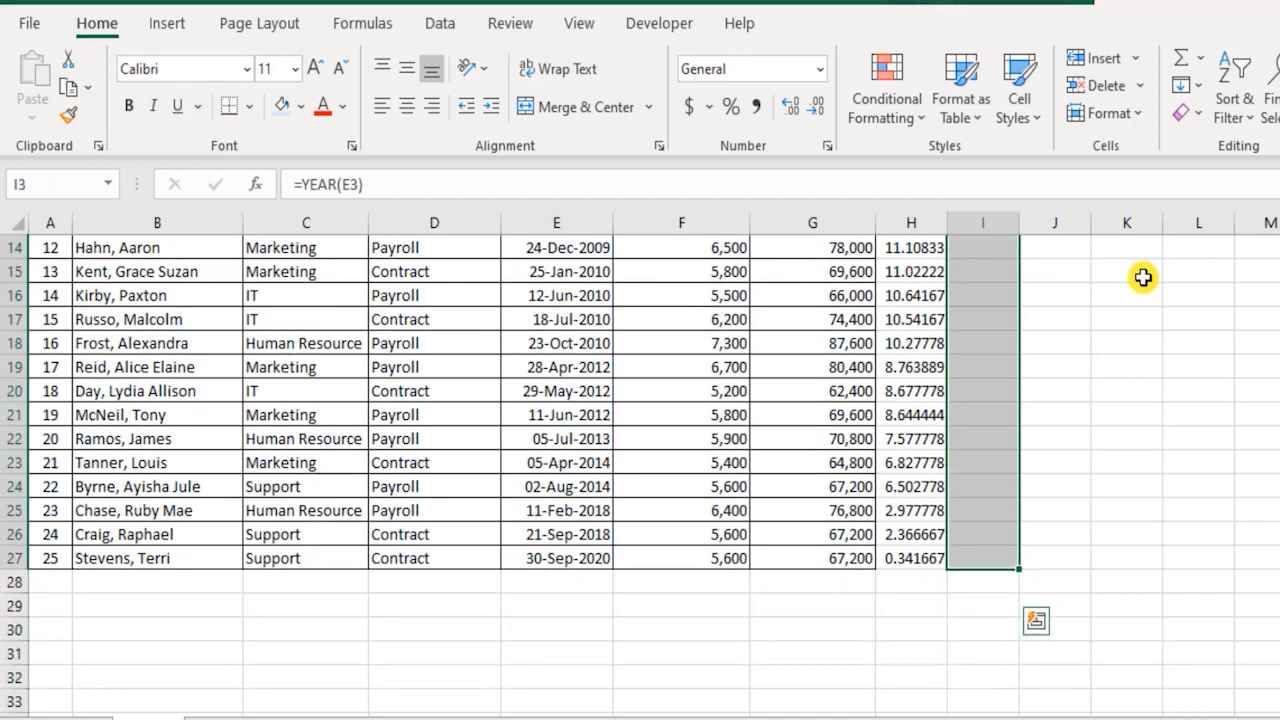
key("ctrl+d")
left_click(1109, 343)
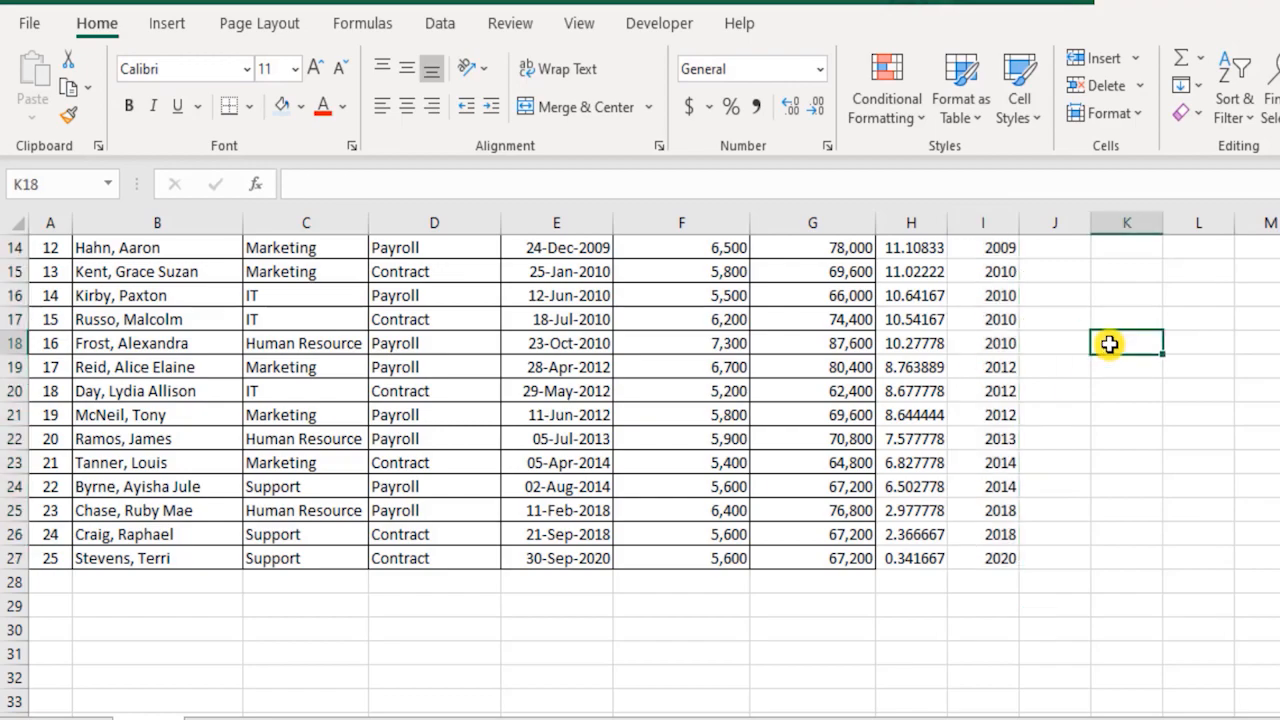
scroll(1110, 344, "up", 4)
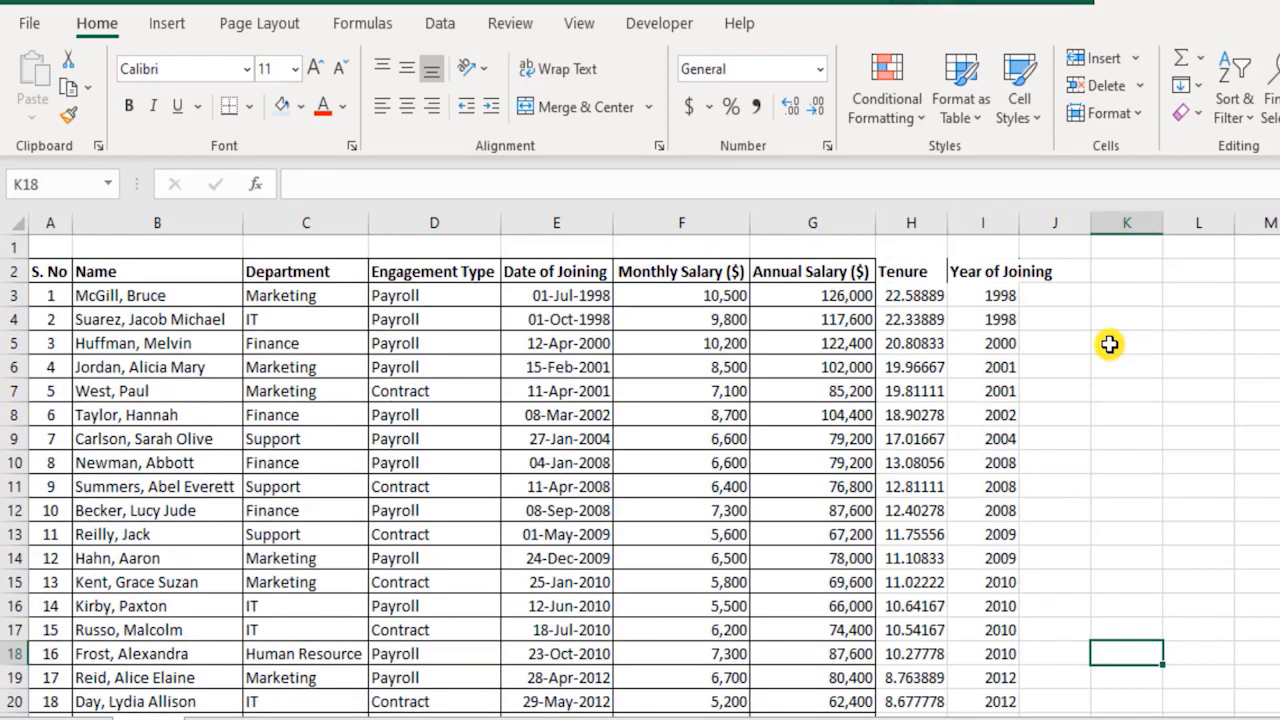
left_click(1001, 296)
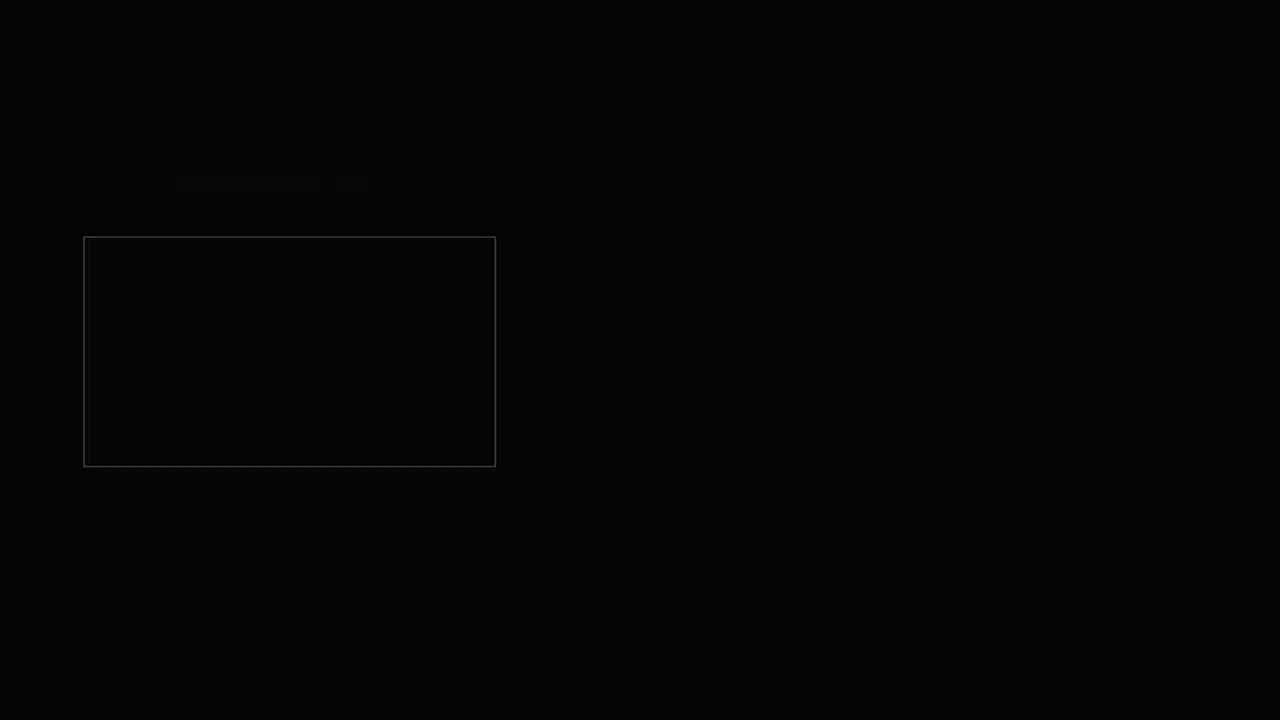